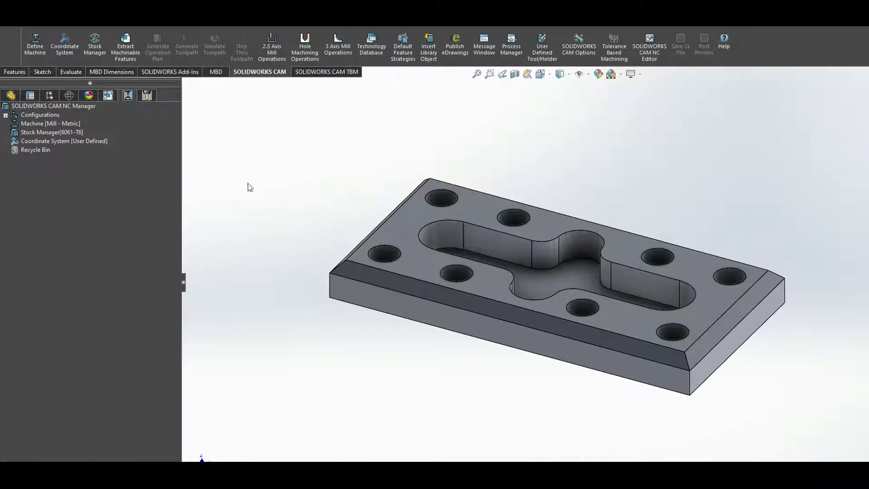
Define the machine as Mill - Metric with Tool Crib 2 (Metric) as the active tool crib.
{"action": "left_click", "coordinate": [35, 51]}
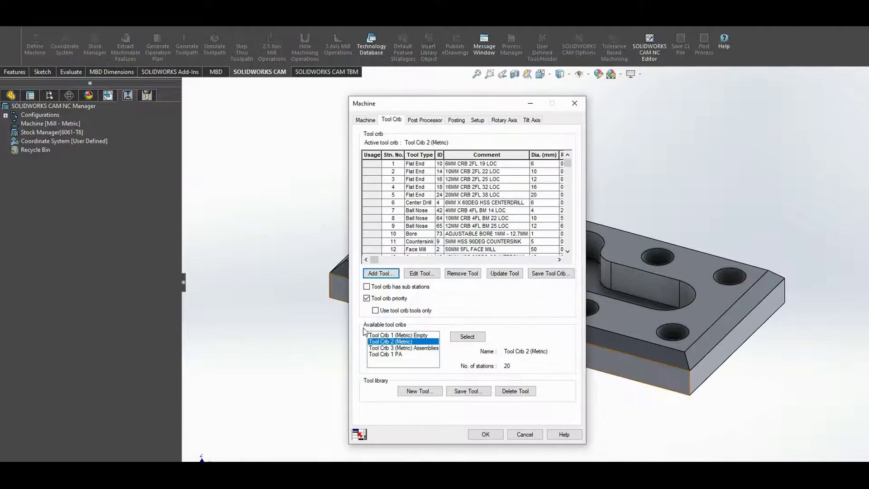
{"action": "left_click", "coordinate": [366, 120]}
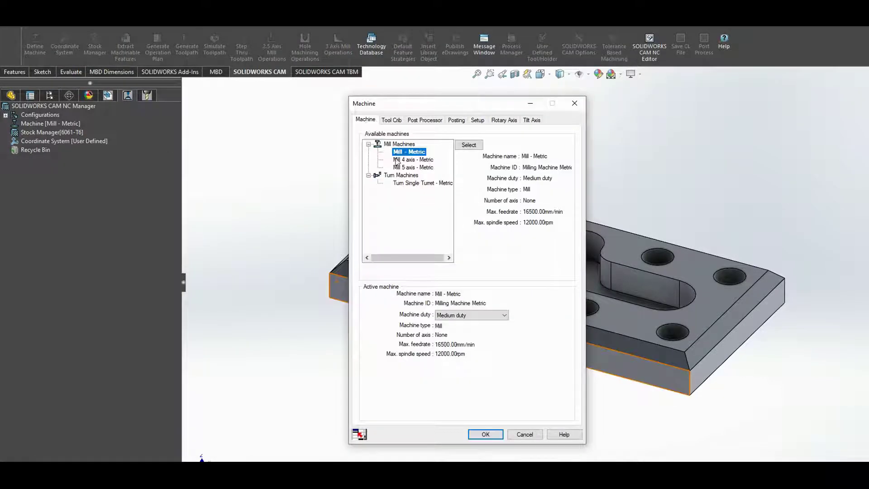
{"action": "left_click", "coordinate": [468, 145]}
{"action": "left_click", "coordinate": [392, 121]}
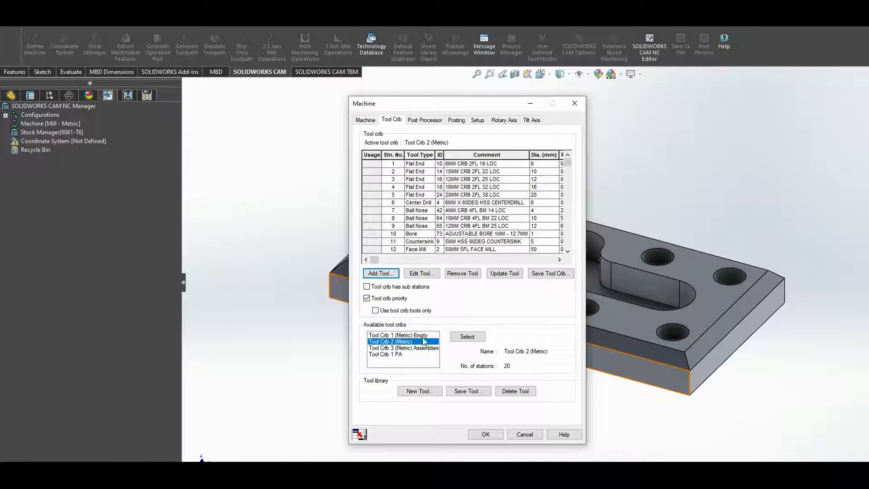
{"action": "left_click", "coordinate": [468, 337]}
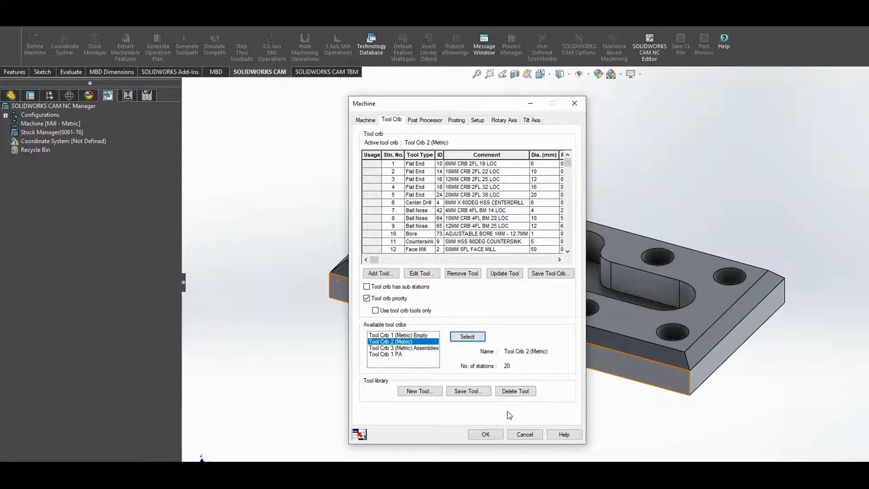
{"action": "left_click", "coordinate": [481, 435]}
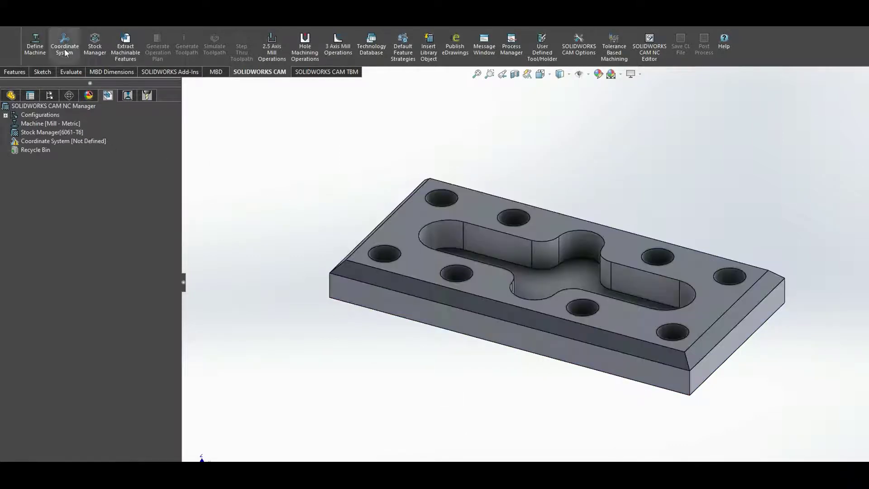
Define the fixture coordinate system with its origin at the top face's front-left vertex and Z pointing up along the vertical corner edge.
{"action": "left_click", "coordinate": [64, 50]}
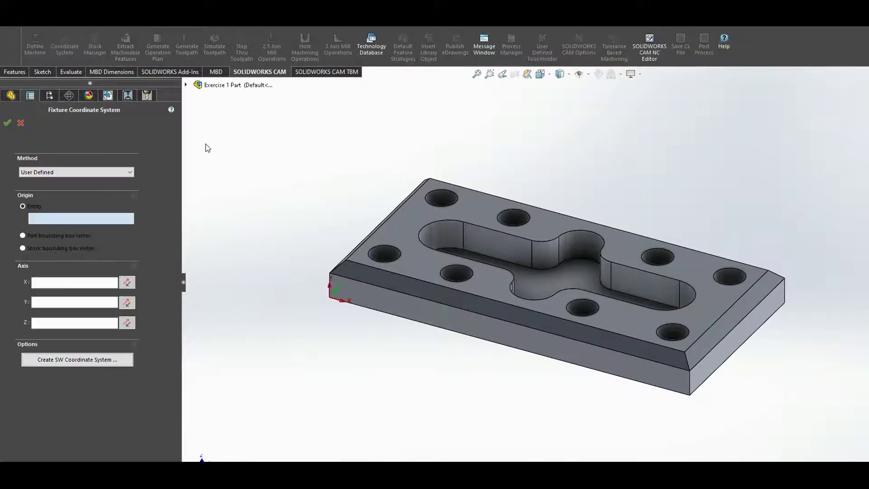
{"action": "left_click", "coordinate": [348, 263]}
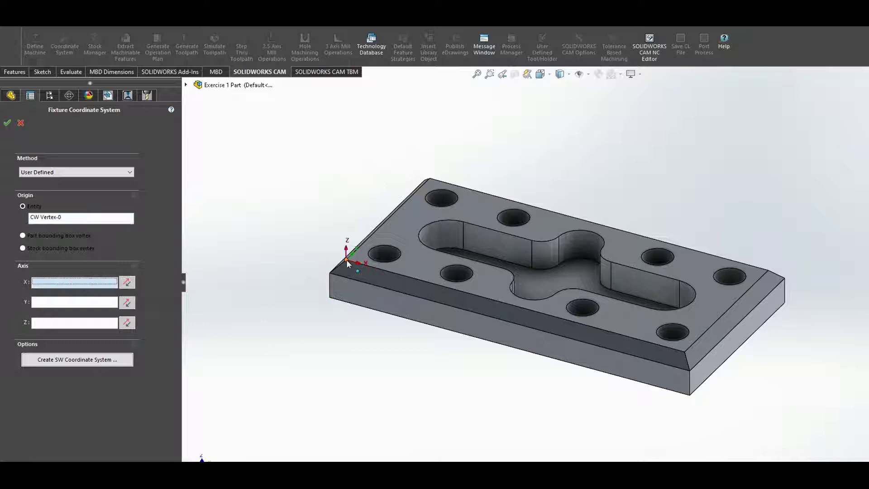
{"action": "left_click", "coordinate": [40, 324]}
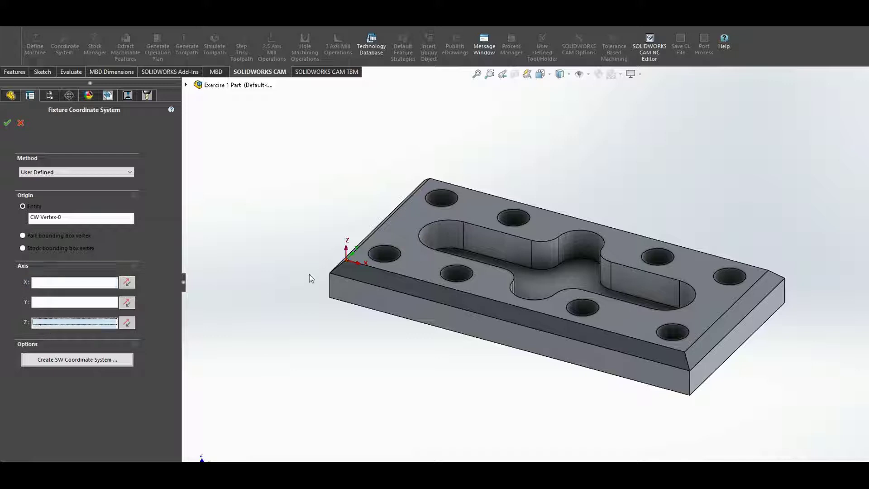
{"action": "left_click", "coordinate": [330, 288]}
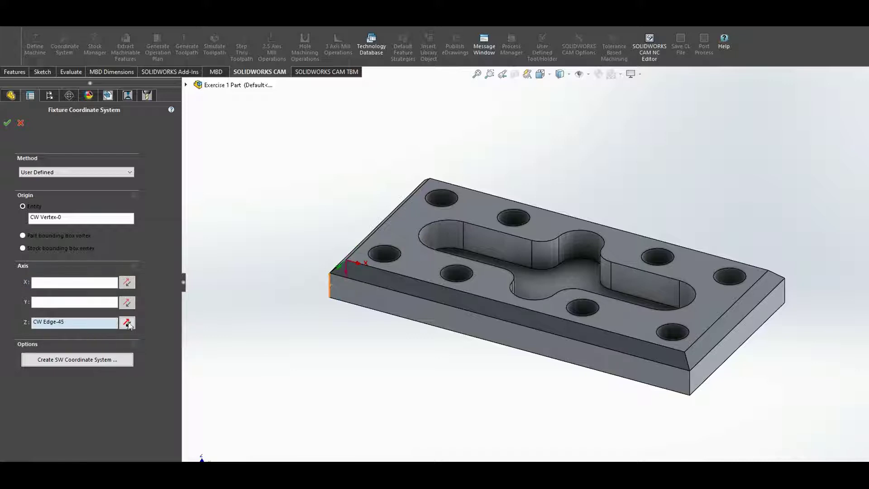
{"action": "left_click", "coordinate": [128, 324]}
{"action": "left_click", "coordinate": [7, 123]}
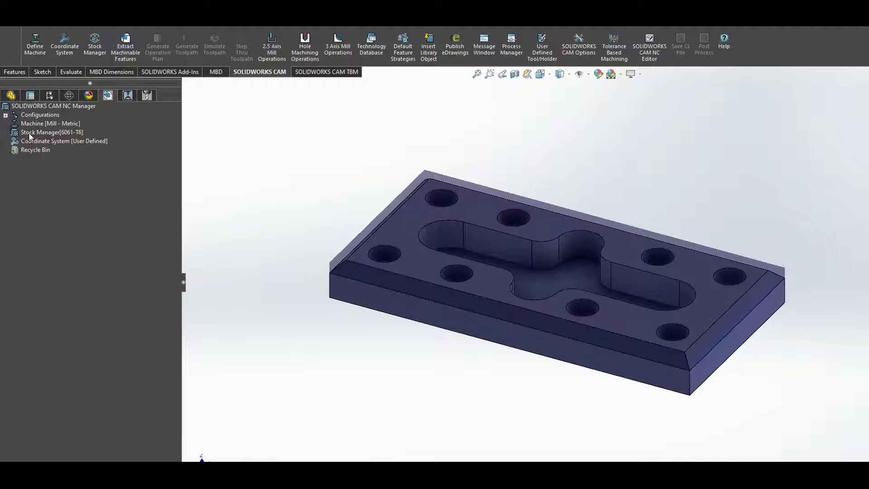
Set the bounding box stock's Z+ offset to 2 mm.
{"action": "left_click", "coordinate": [26, 133]}
{"action": "left_click", "coordinate": [28, 132]}
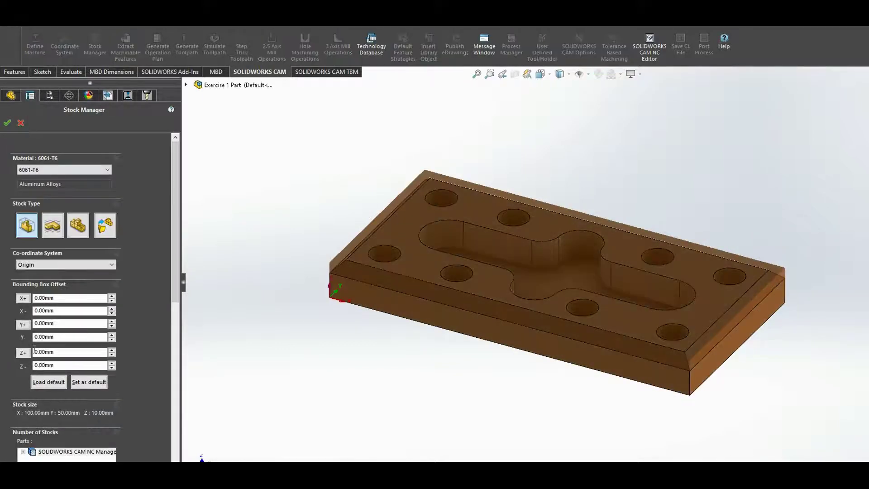
{"action": "left_click", "coordinate": [60, 354]}
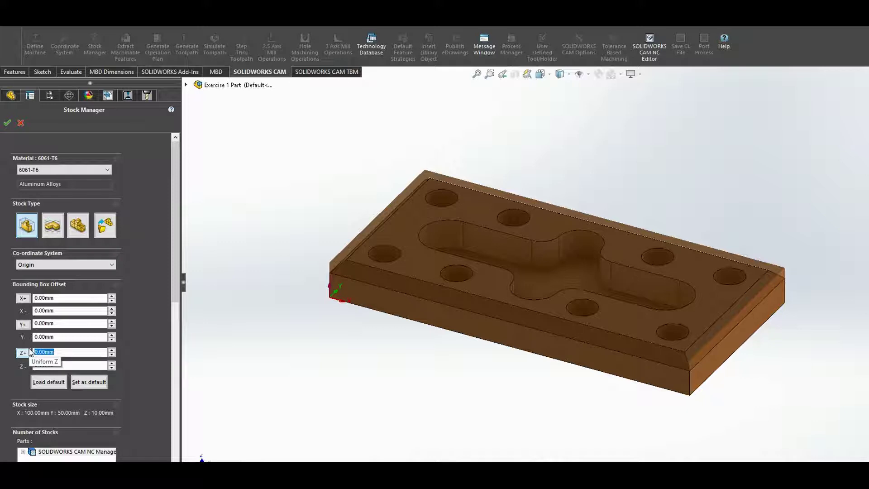
{"action": "type", "text": "2"}
{"action": "left_click", "coordinate": [141, 352]}
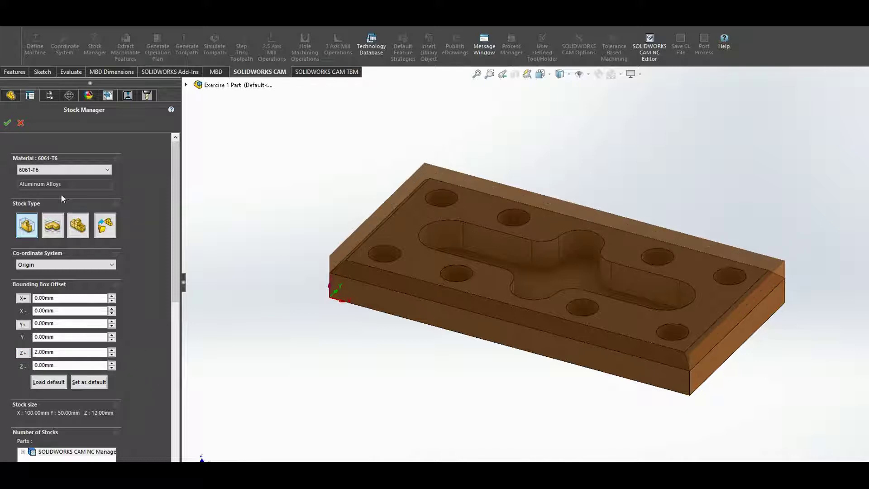
{"action": "left_click", "coordinate": [7, 124]}
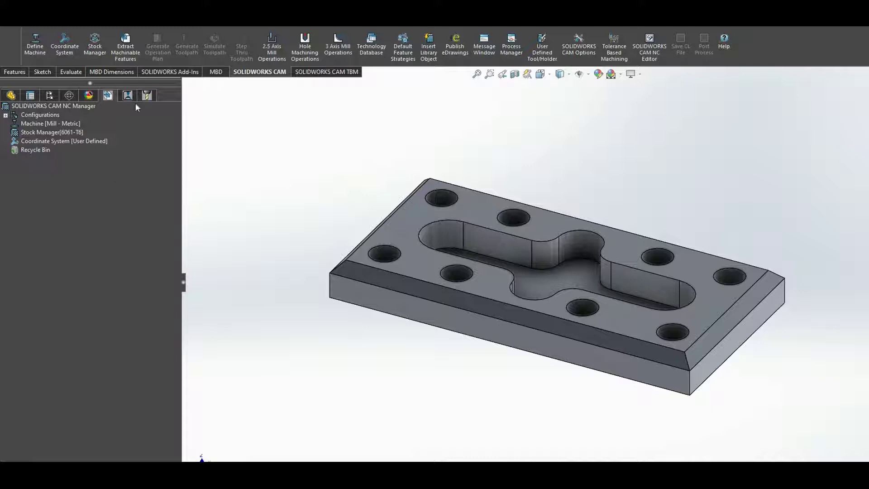
Extract the machinable features and highlight the recognized pocket and hole group on the part.
{"action": "left_click", "coordinate": [124, 55]}
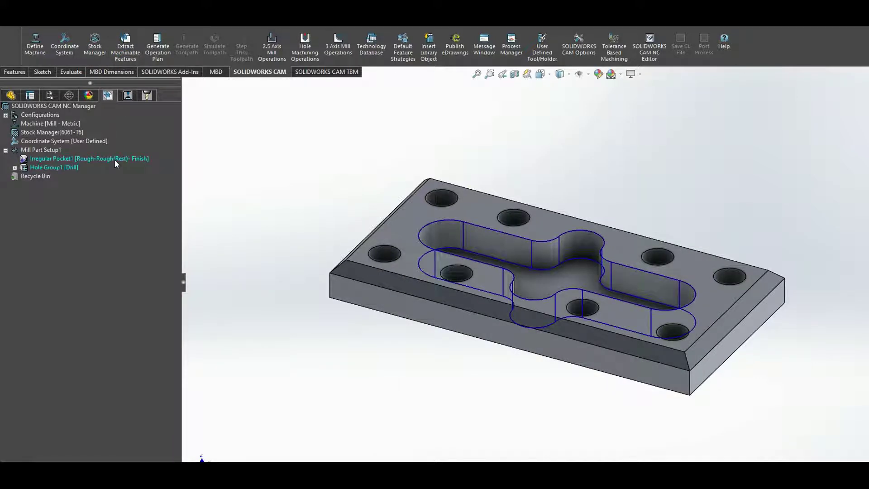
{"action": "left_click", "coordinate": [73, 159]}
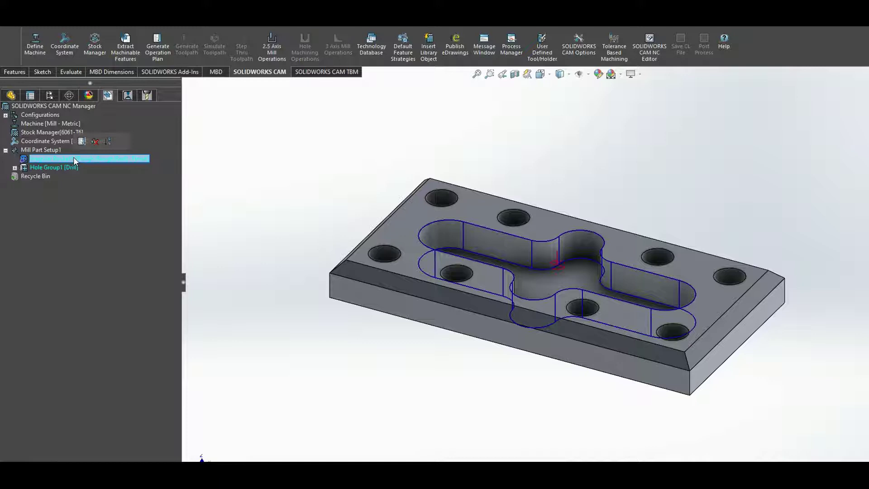
{"action": "left_click", "coordinate": [58, 167]}
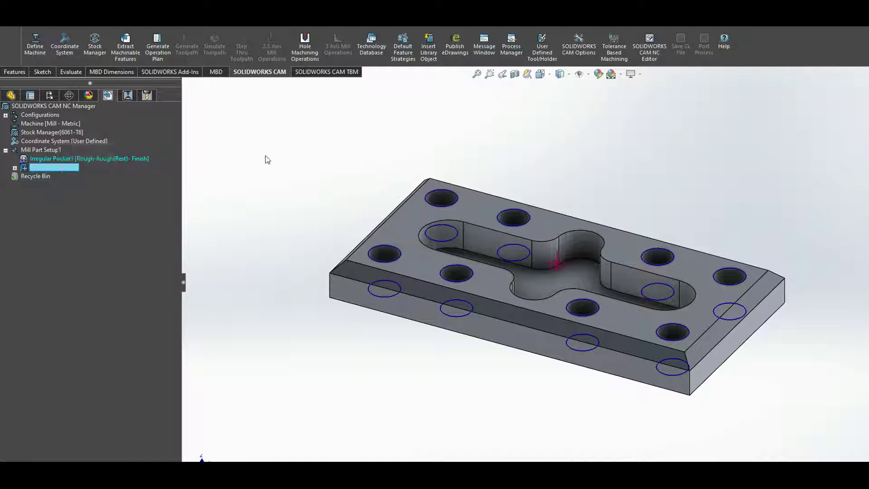
Generate the operation plan for the extracted features and generate the toolpaths for its operations.
{"action": "left_click", "coordinate": [154, 53]}
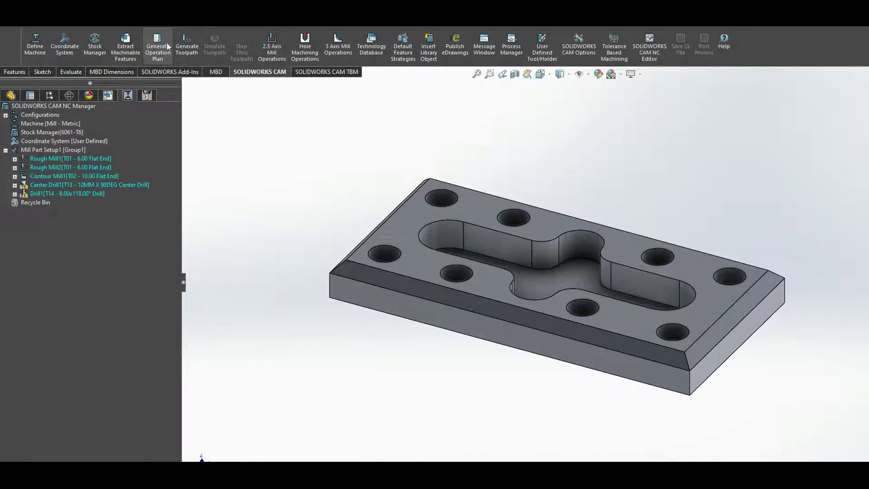
{"action": "left_click", "coordinate": [187, 49]}
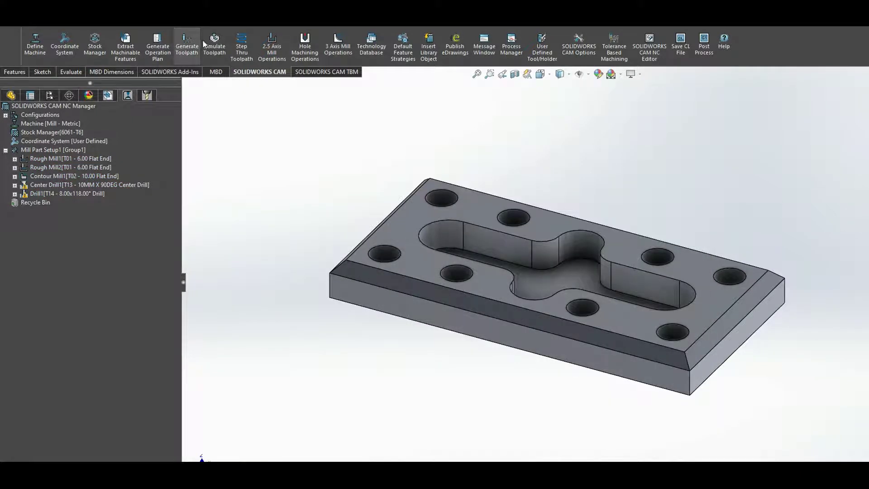
Simulate the toolpaths to the end at increased speed and examine the machined stock from above and below.
{"action": "left_click", "coordinate": [215, 53]}
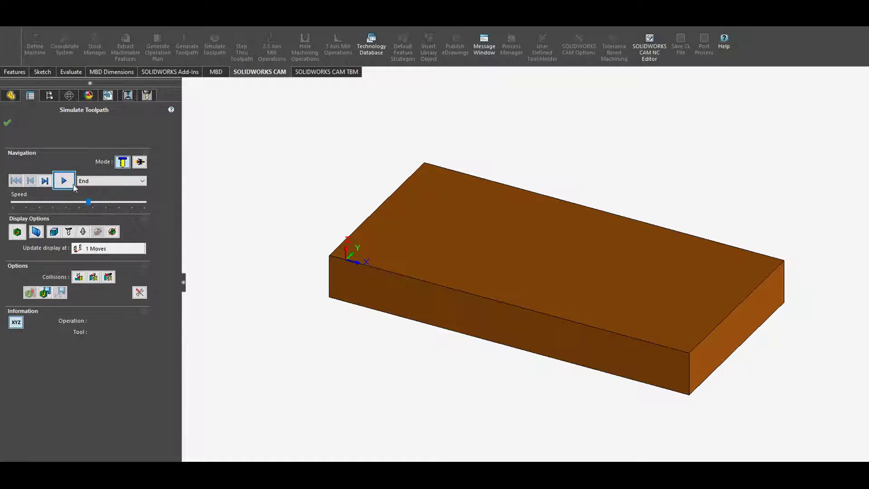
{"action": "left_click", "coordinate": [72, 185]}
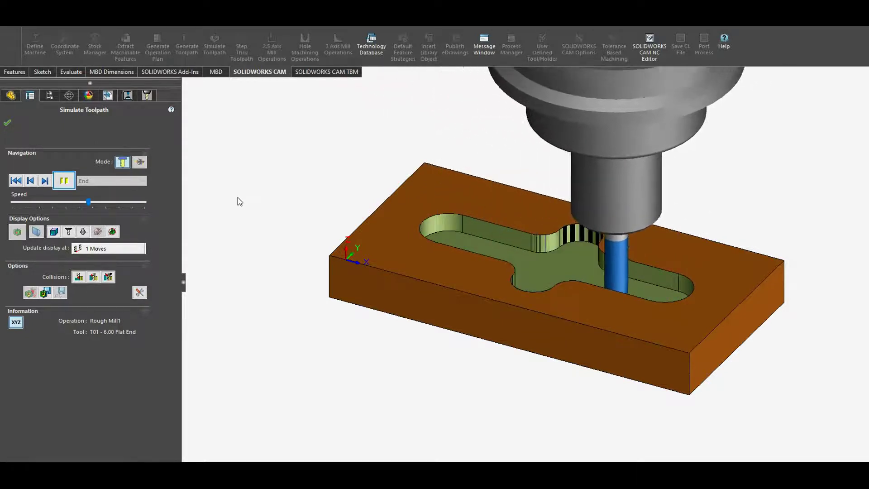
{"action": "left_click_drag", "start_coordinate": [88, 202], "coordinate": [114, 202]}
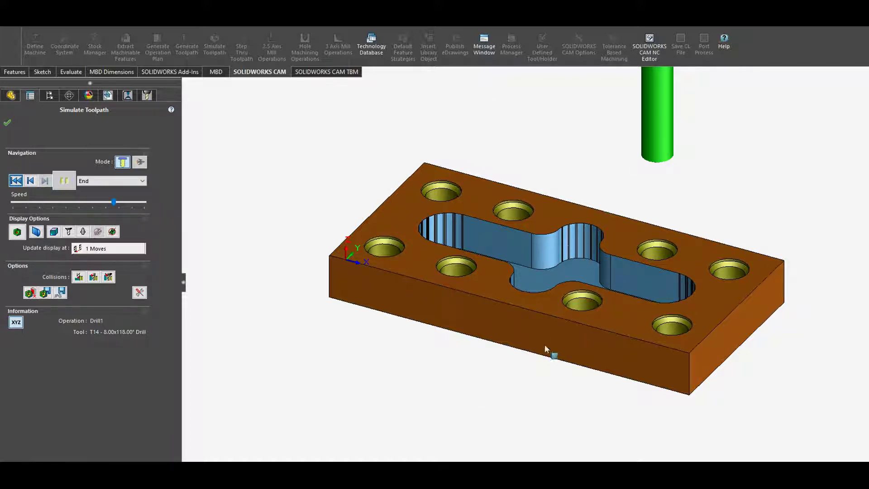
{"action": "key", "text": "shift+Up"}
{"action": "key", "text": "shift+Up"}
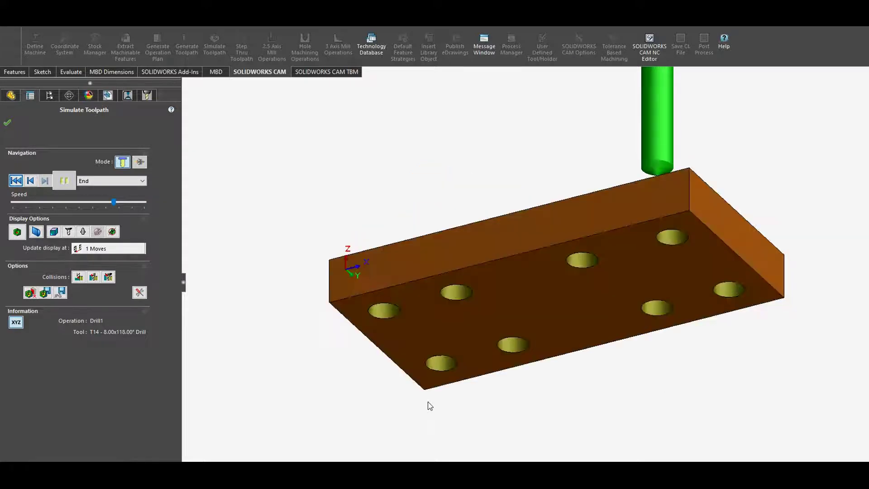
{"action": "key", "text": "shift+Down"}
{"action": "key", "text": "shift+Down"}
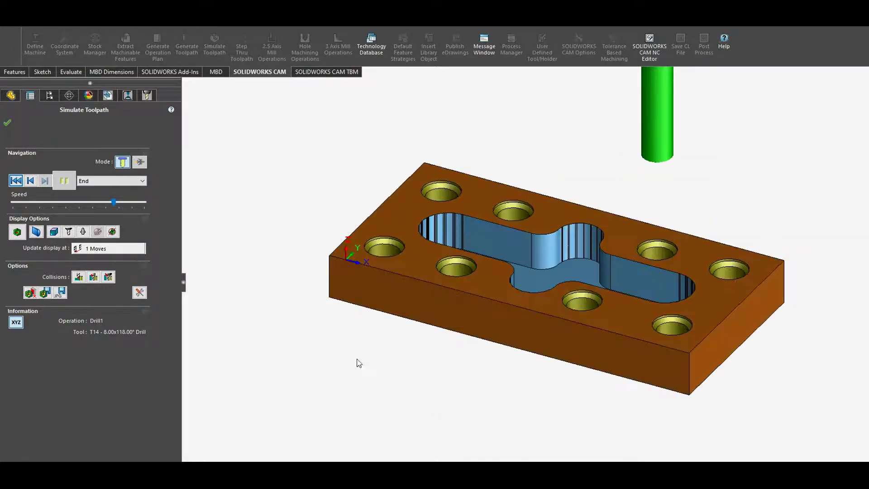
{"action": "left_click", "coordinate": [9, 123]}
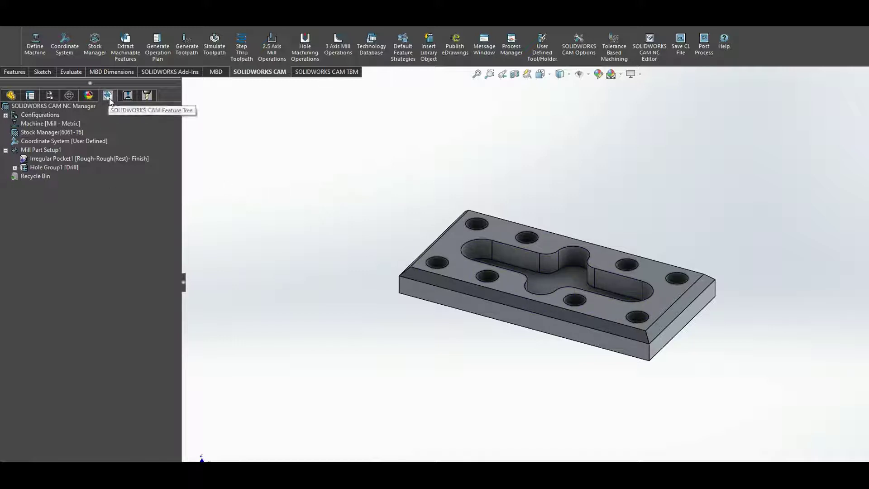
{"action": "left_click", "coordinate": [127, 97]}
{"action": "left_click", "coordinate": [108, 96]}
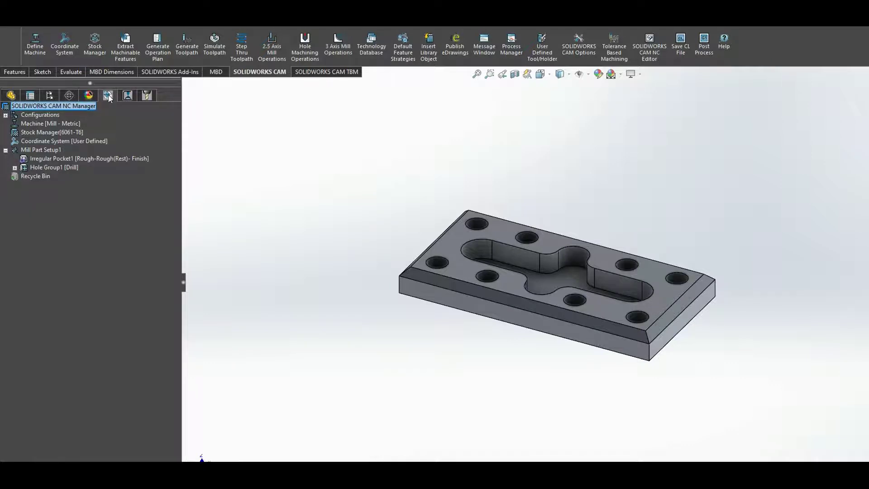
{"action": "right_click", "coordinate": [40, 151]}
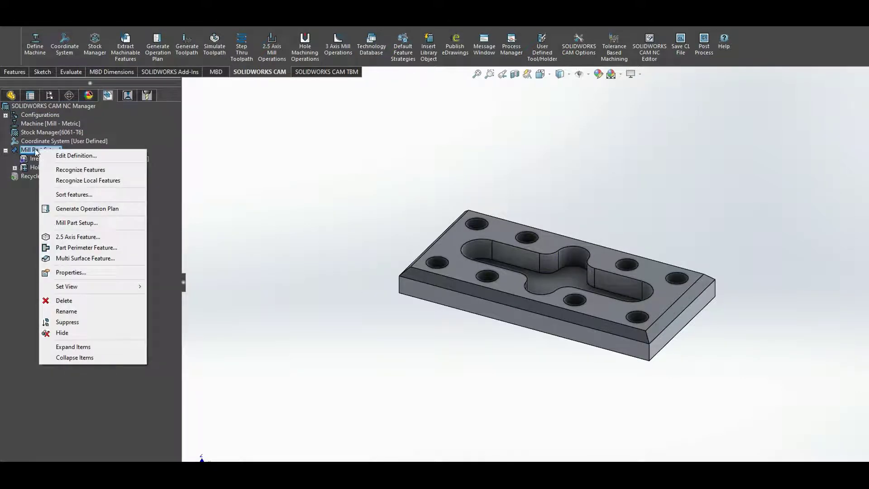
{"action": "left_click", "coordinate": [66, 237]}
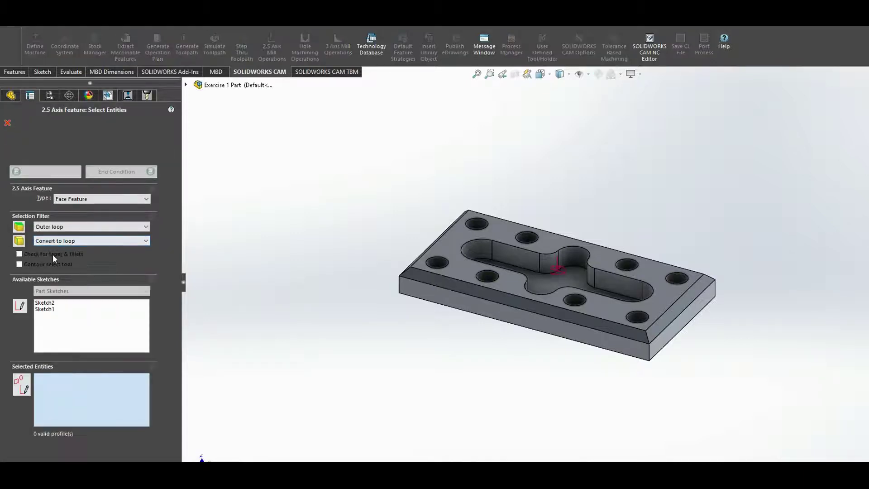
{"action": "left_click", "coordinate": [8, 123]}
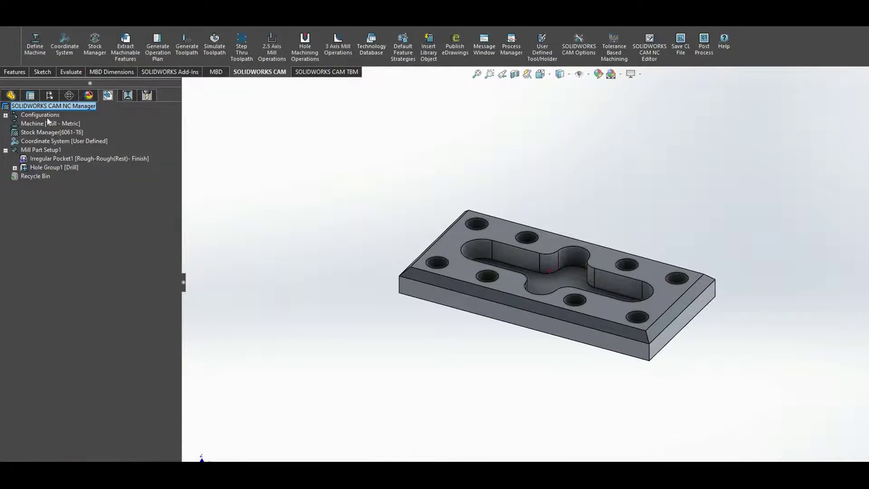
{"action": "left_click", "coordinate": [128, 96]}
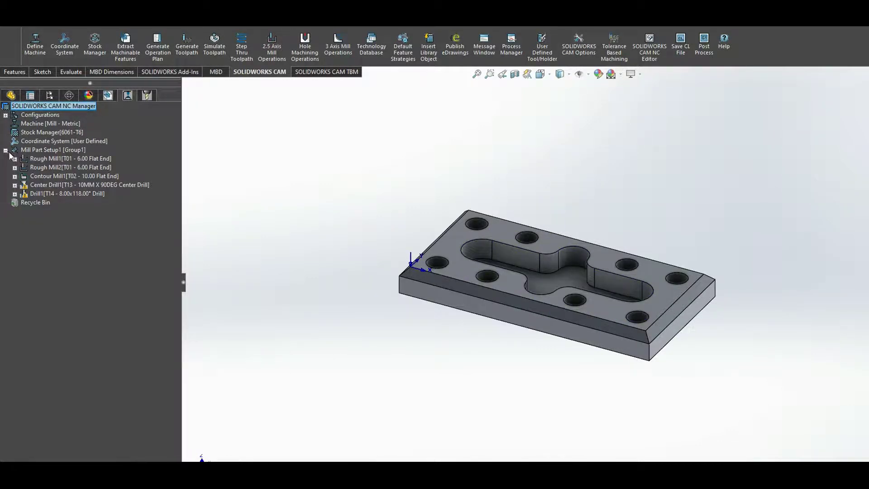
{"action": "right_click", "coordinate": [39, 152]}
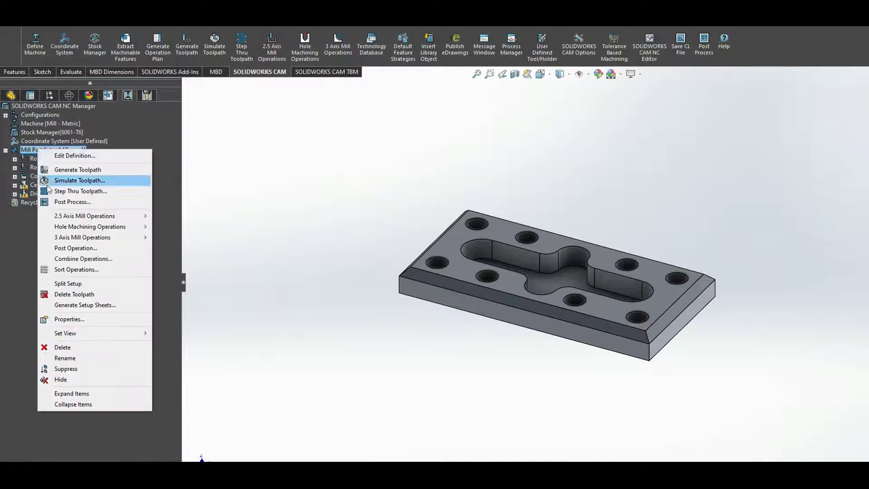
{"action": "mouse_move", "coordinate": [58, 219]}
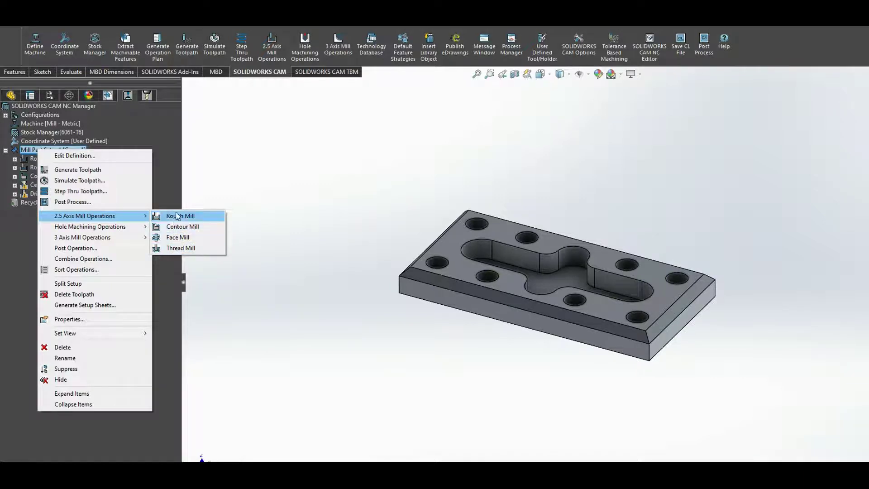
{"action": "left_click", "coordinate": [178, 238]}
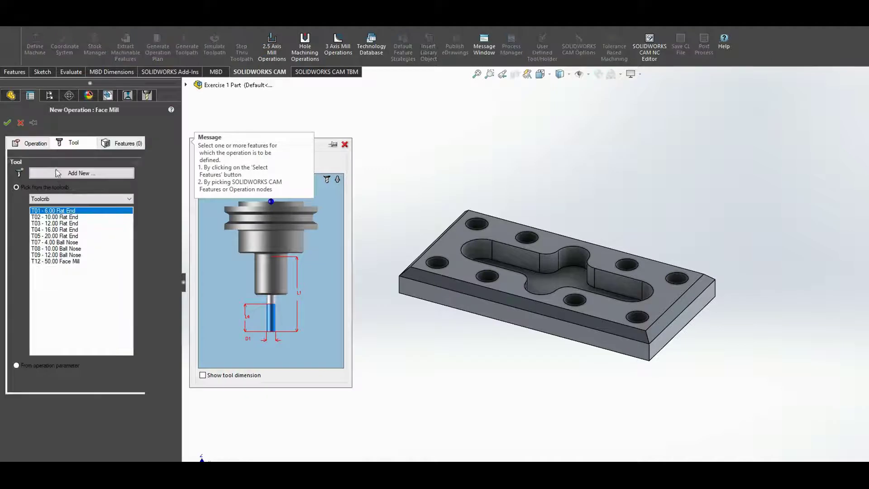
{"action": "left_click", "coordinate": [20, 123]}
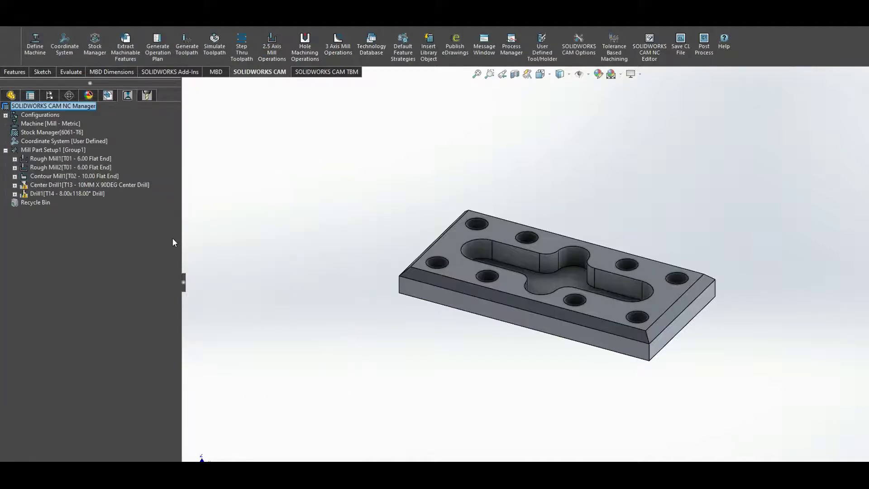
{"action": "left_click", "coordinate": [113, 98]}
{"action": "left_click", "coordinate": [113, 98]}
{"action": "left_click", "coordinate": [111, 98]}
{"action": "left_click", "coordinate": [108, 98]}
{"action": "left_click", "coordinate": [109, 97]}
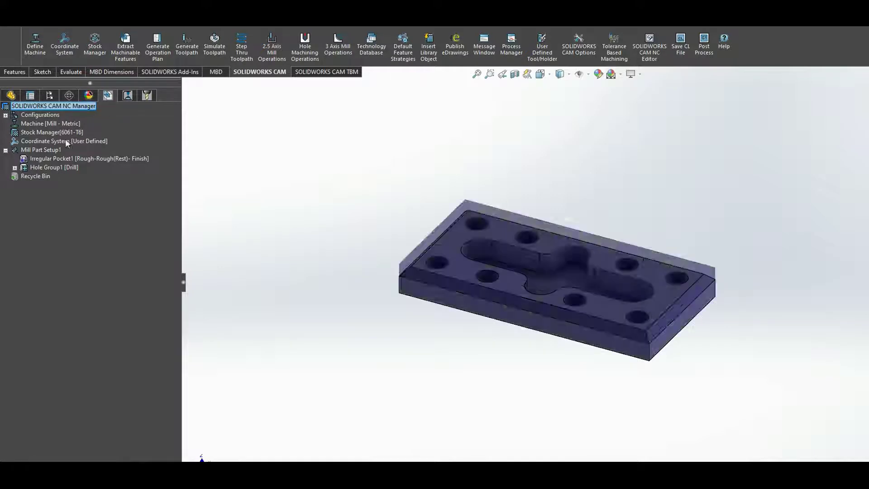
Start a 2.5 axis Face Feature in Mill Part Setup1, select the plate's top face and proceed to the end conditions.
{"action": "right_click", "coordinate": [32, 152]}
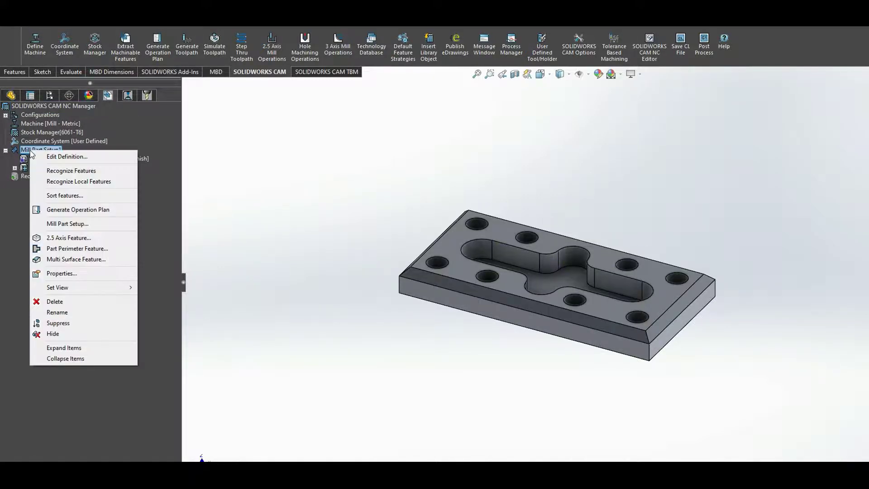
{"action": "left_click", "coordinate": [69, 238]}
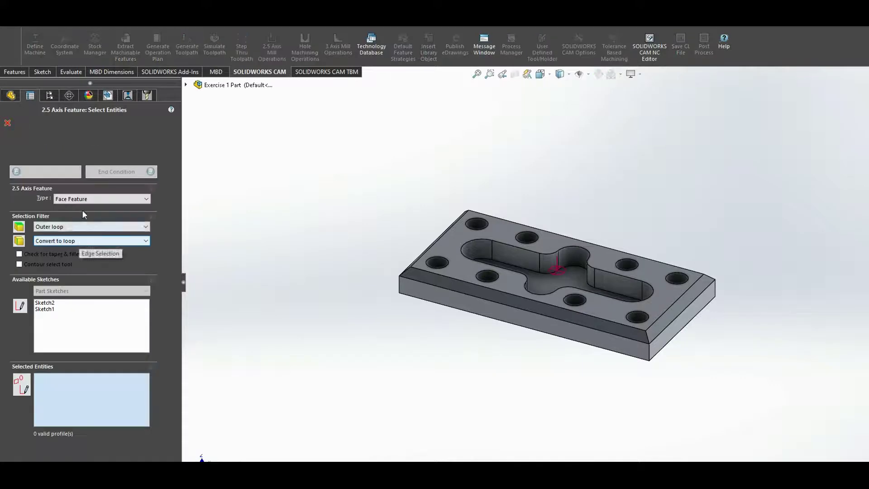
{"action": "left_click", "coordinate": [84, 199]}
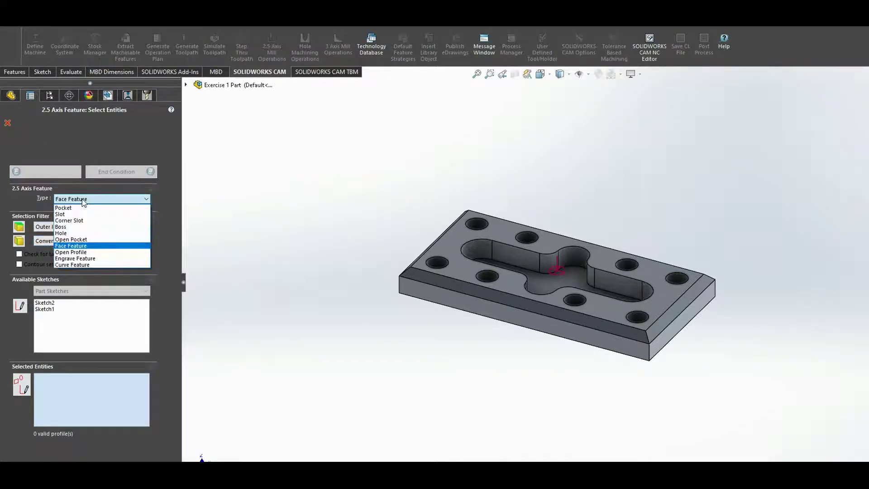
{"action": "left_click", "coordinate": [79, 247]}
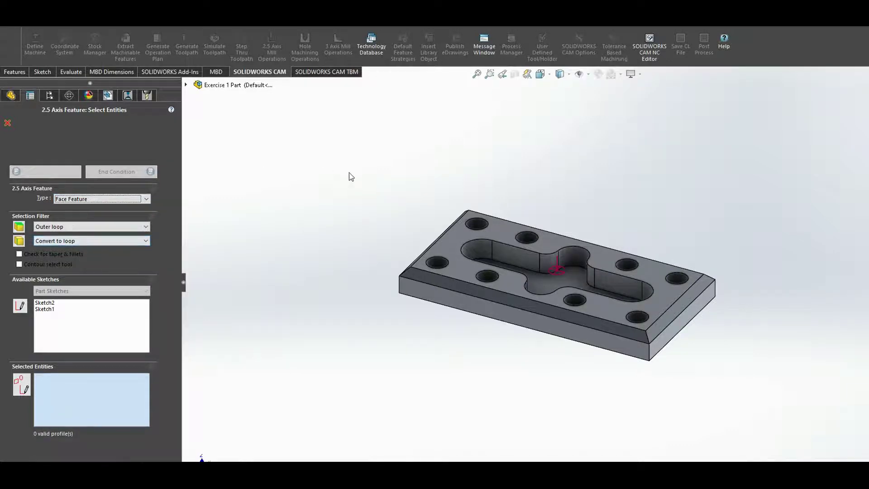
{"action": "left_click", "coordinate": [446, 246]}
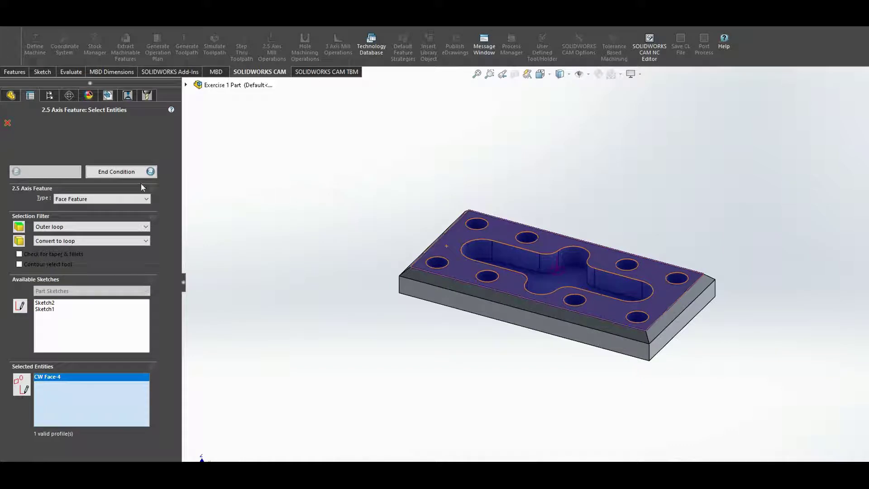
{"action": "left_click", "coordinate": [117, 173]}
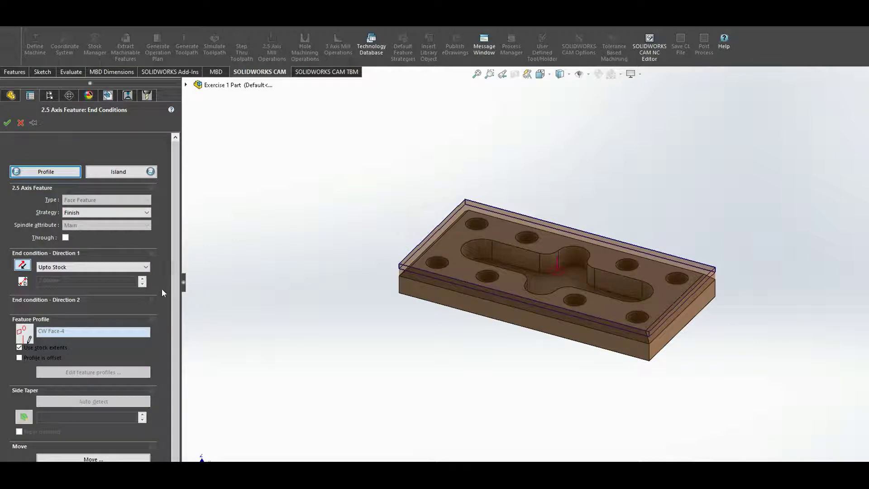
Choose the Finish strategy and the Upto Stock end condition in Direction 1 for the face feature.
{"action": "left_click", "coordinate": [89, 213]}
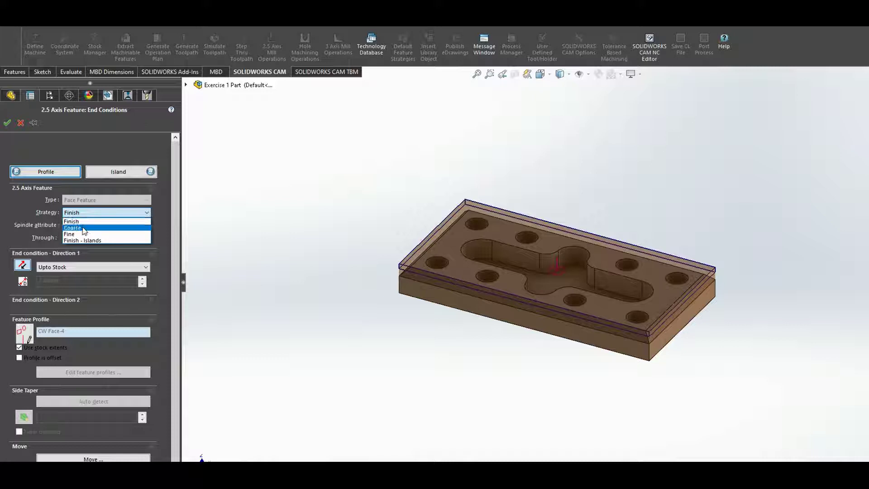
{"action": "left_click", "coordinate": [83, 222]}
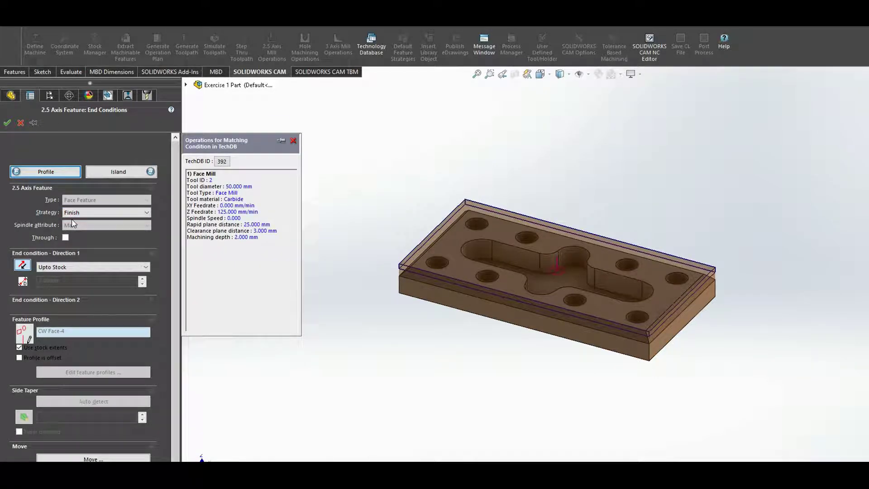
{"action": "left_click", "coordinate": [70, 267]}
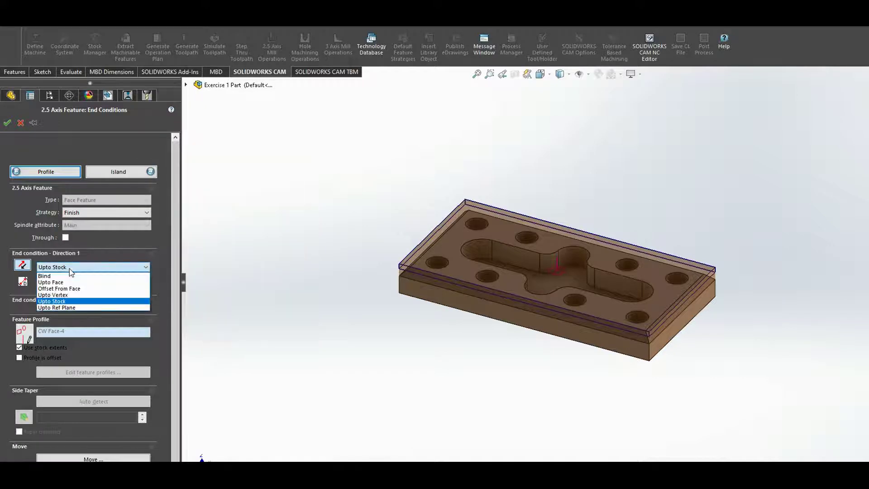
{"action": "left_click", "coordinate": [70, 272]}
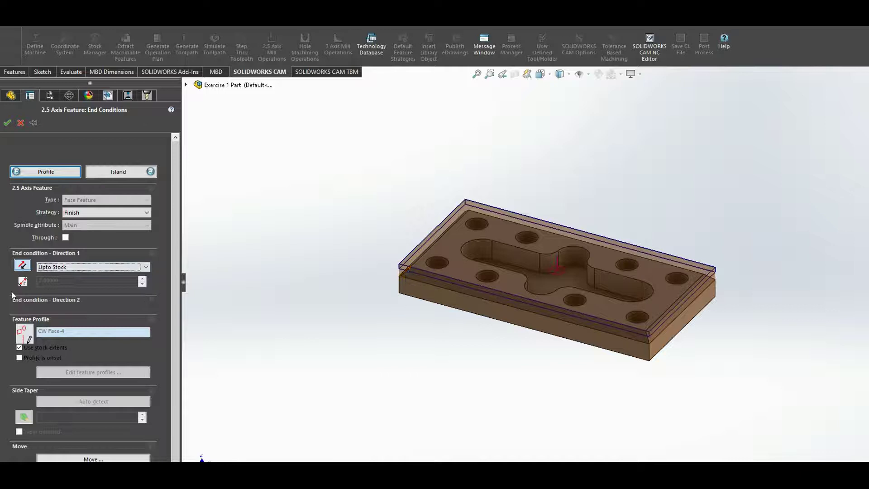
Reverse the face feature's Direction 1 back and forth to compare the material volume above and below the top face.
{"action": "left_click", "coordinate": [21, 266]}
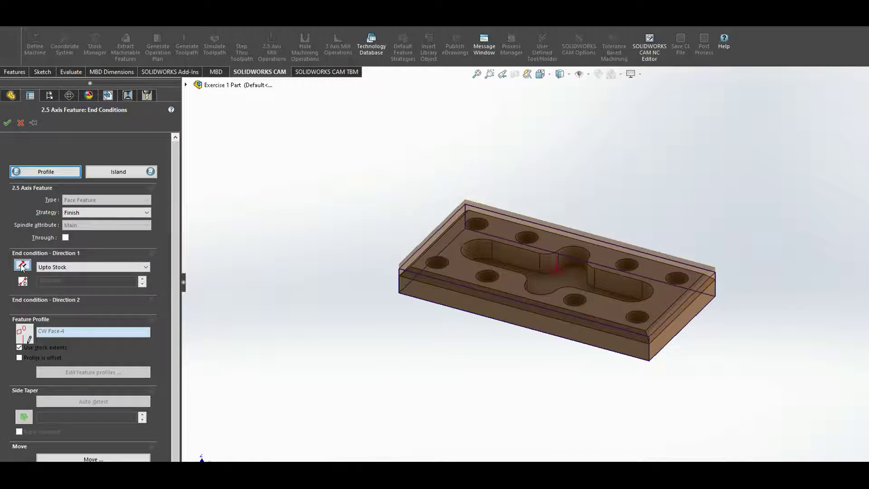
{"action": "left_click", "coordinate": [22, 266]}
{"action": "left_click", "coordinate": [22, 266]}
{"action": "left_click", "coordinate": [22, 266]}
{"action": "left_click", "coordinate": [21, 266]}
{"action": "left_click", "coordinate": [22, 266]}
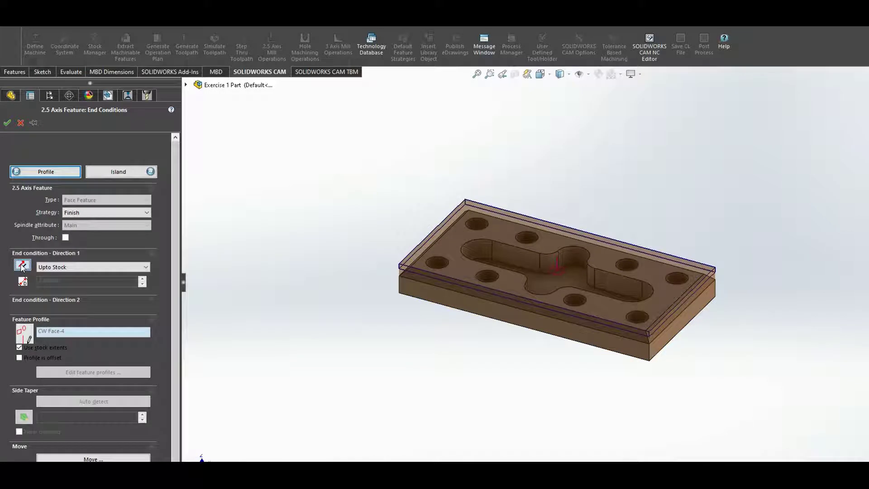
{"action": "left_click", "coordinate": [22, 266]}
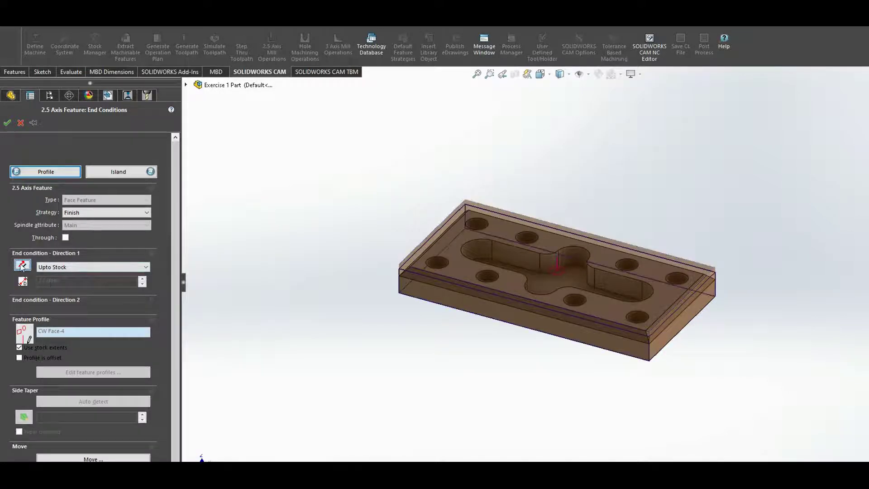
{"action": "left_click", "coordinate": [22, 266]}
{"action": "left_click", "coordinate": [22, 267]}
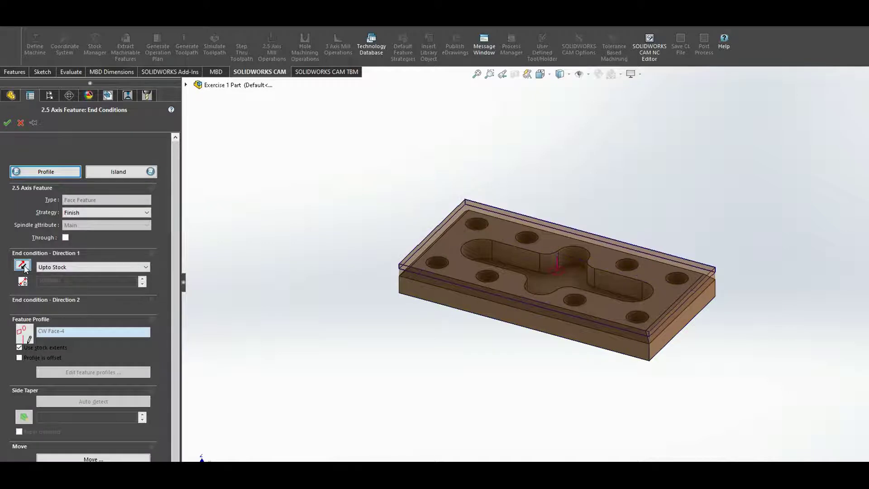
{"action": "left_click", "coordinate": [24, 267]}
{"action": "left_click", "coordinate": [25, 267]}
Create the face feature with Direction 1 pointing up from the top face and the Upto Stock end condition.
{"action": "left_click", "coordinate": [72, 268]}
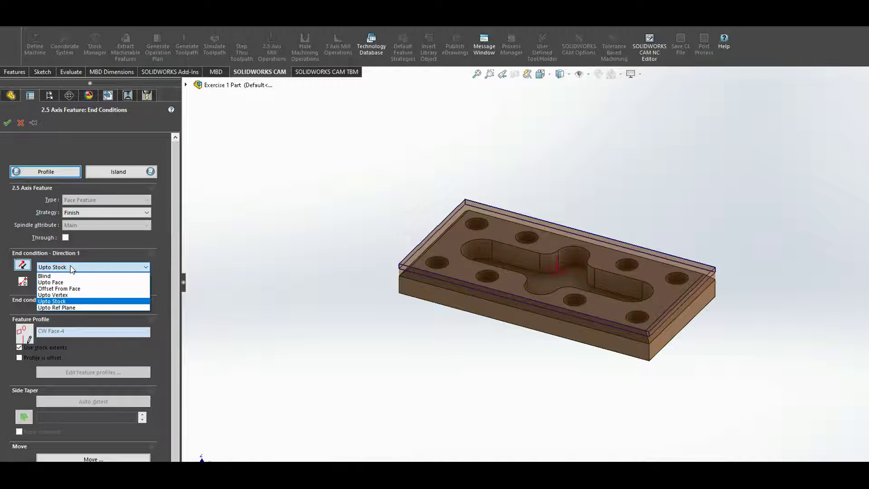
{"action": "left_click", "coordinate": [24, 270]}
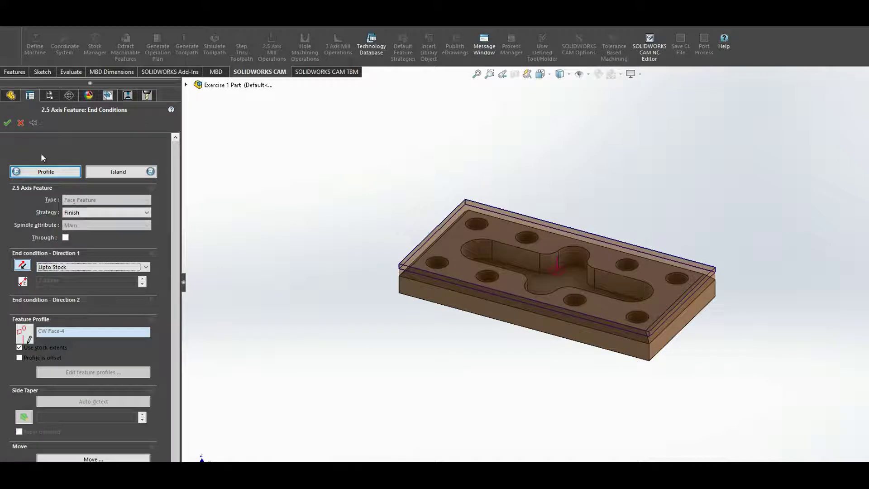
{"action": "left_click", "coordinate": [7, 123]}
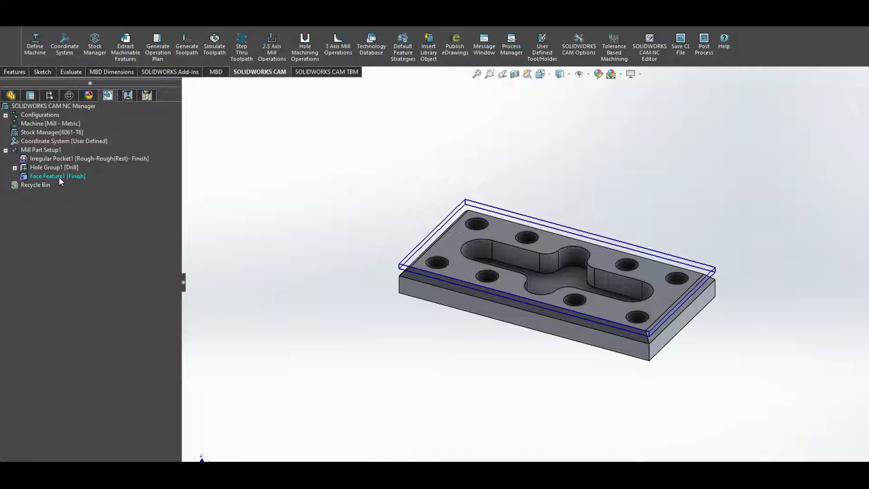
Generate the operation plan for the face feature and the toolpath for its face mill operation.
{"action": "right_click", "coordinate": [60, 180]}
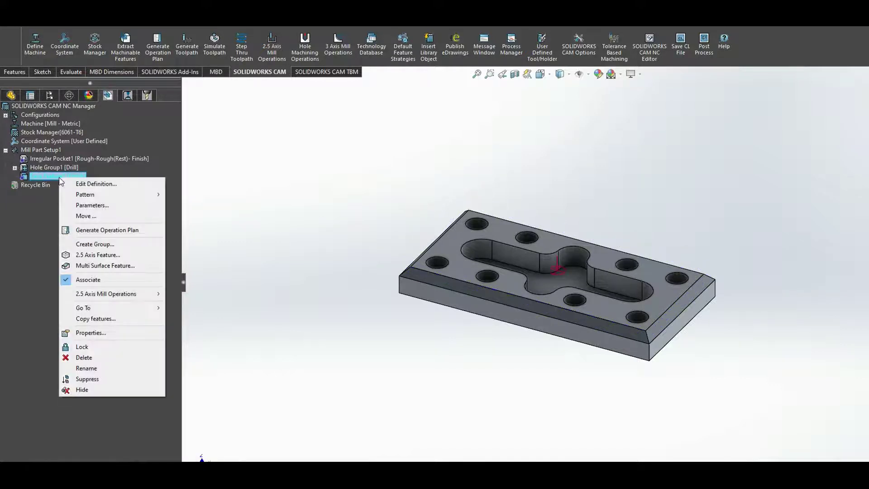
{"action": "left_click", "coordinate": [95, 230]}
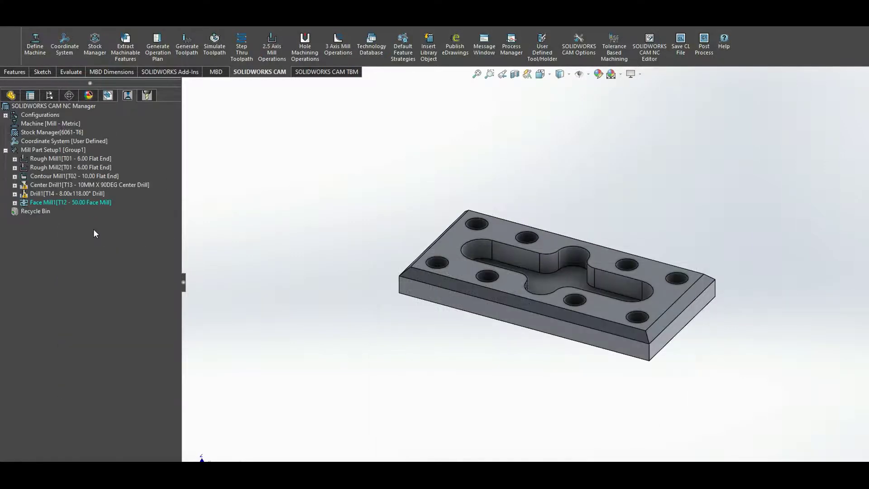
{"action": "right_click", "coordinate": [73, 200]}
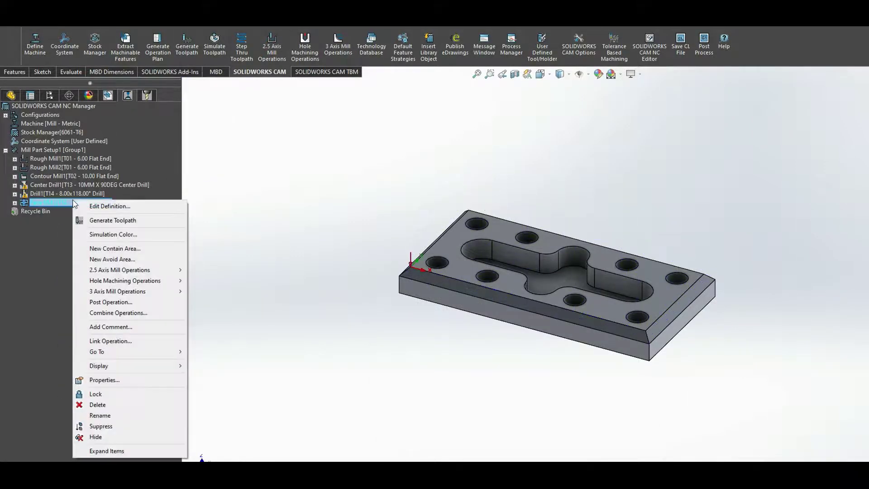
{"action": "left_click", "coordinate": [103, 221]}
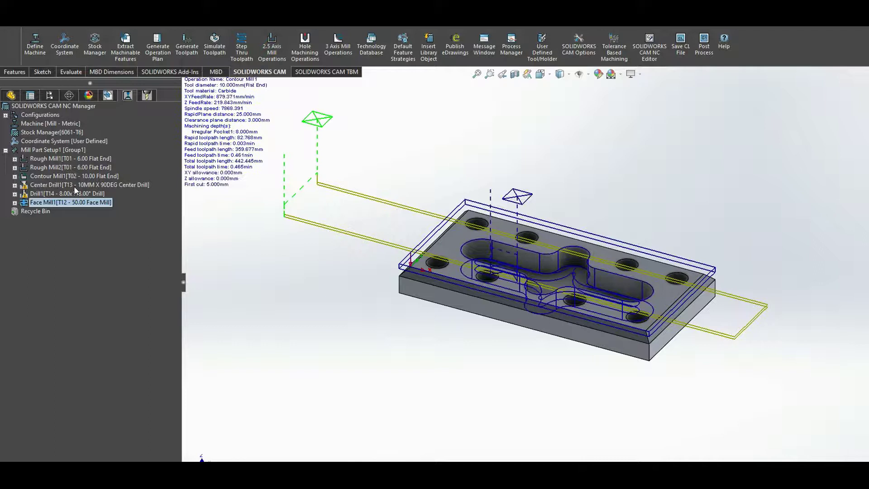
Simulate the face mill toolpath on its own to the end and close the simulation.
{"action": "right_click", "coordinate": [67, 205]}
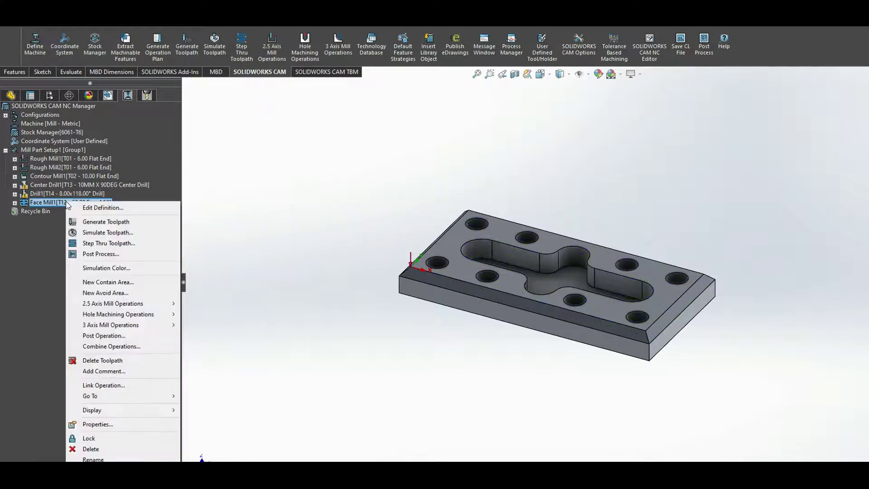
{"action": "left_click", "coordinate": [90, 234]}
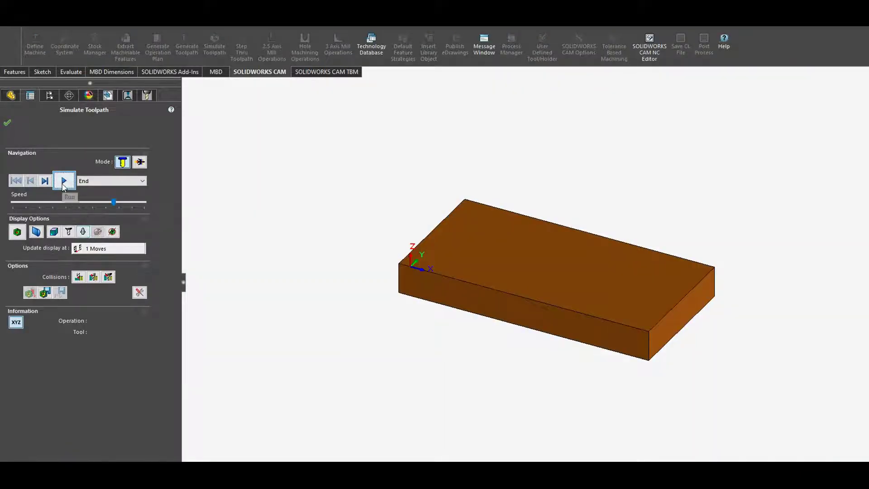
{"action": "left_click", "coordinate": [63, 181]}
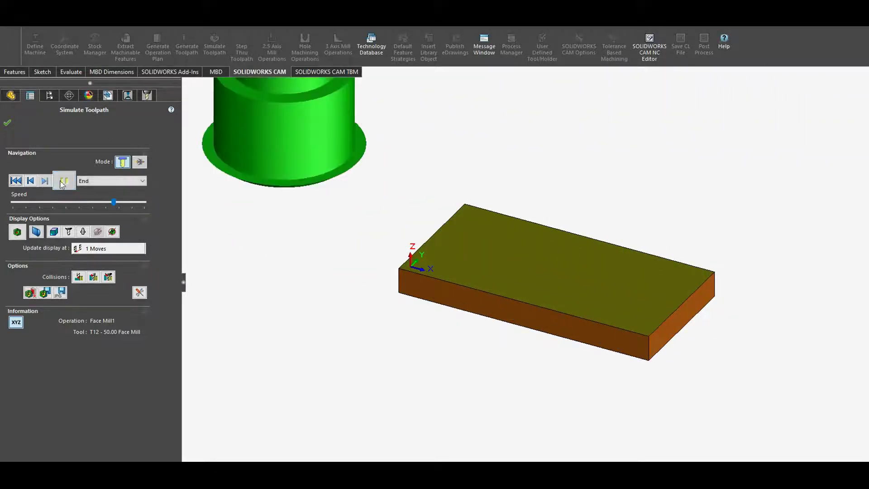
{"action": "left_click", "coordinate": [7, 122]}
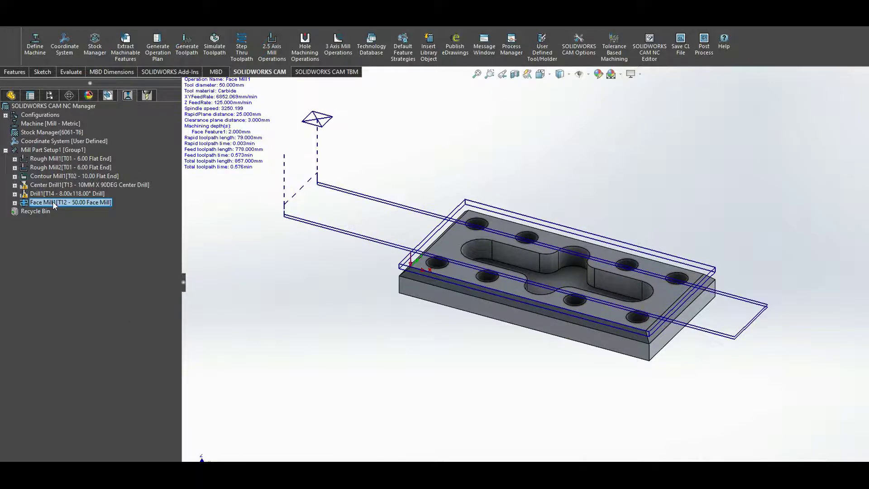
Reorder the operations so that the face mill comes first in Mill Part Setup1, ahead of both rough mill operations.
{"action": "left_click_drag", "start_coordinate": [53, 204], "coordinate": [49, 157]}
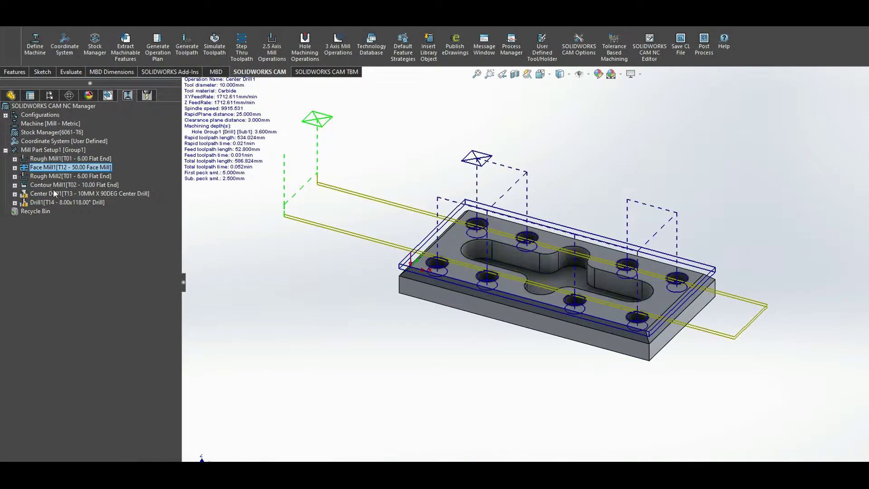
{"action": "left_click", "coordinate": [48, 158]}
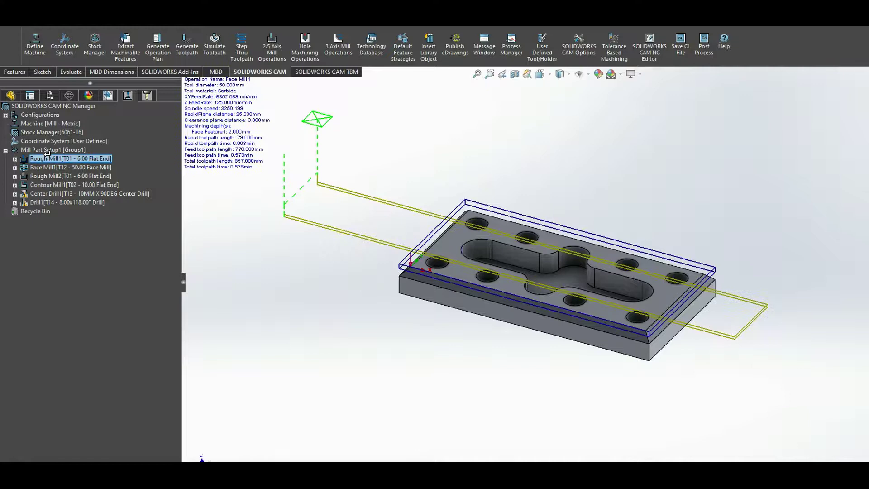
{"action": "left_click_drag", "start_coordinate": [47, 154], "coordinate": [48, 167]}
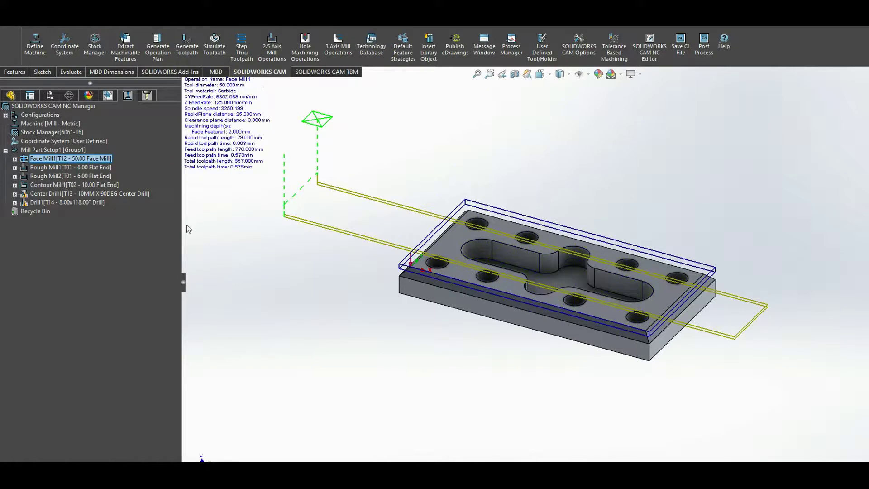
Simulate all toolpaths of Mill Part Setup1 to the end, raising the speed partway through, and close the simulation.
{"action": "left_click", "coordinate": [54, 150]}
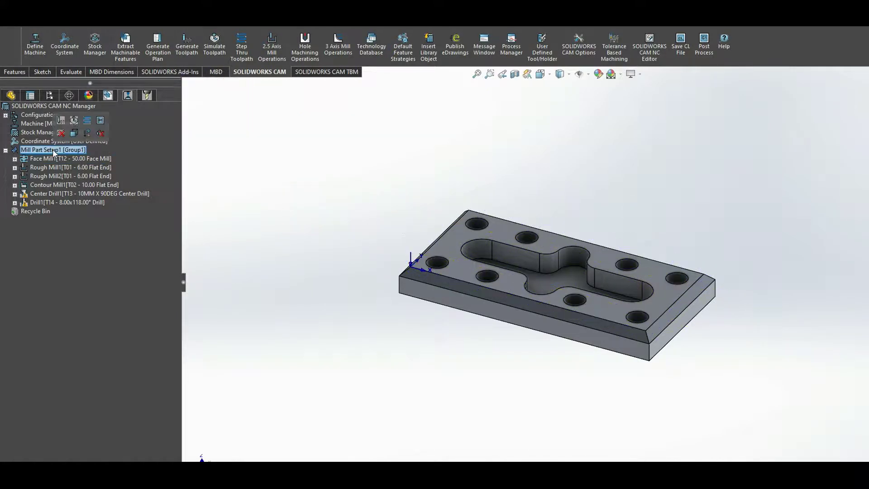
{"action": "right_click", "coordinate": [53, 151]}
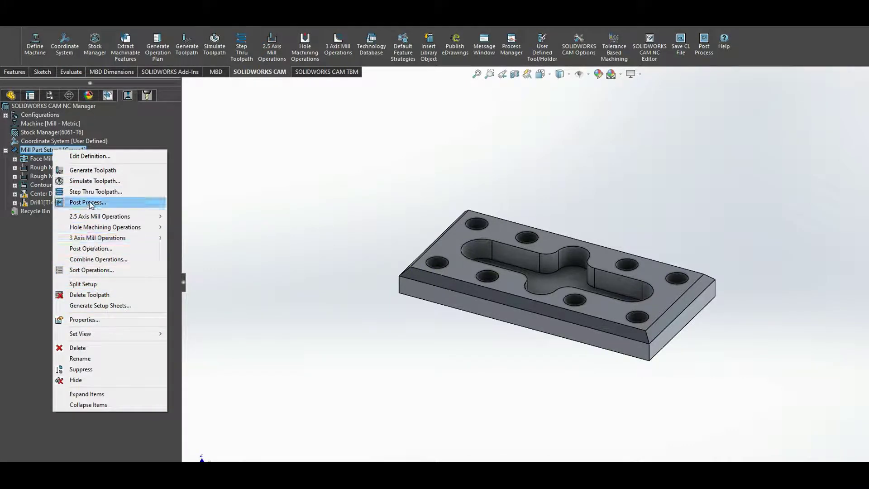
{"action": "left_click", "coordinate": [88, 181]}
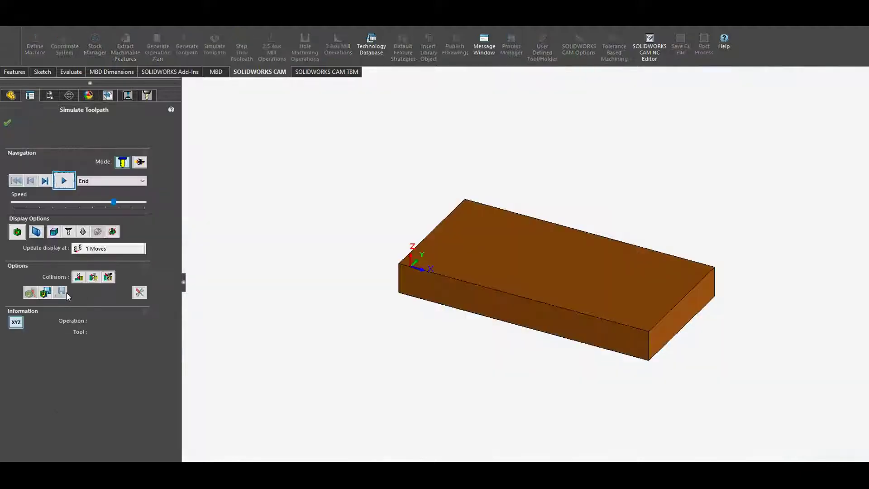
{"action": "left_click", "coordinate": [63, 182]}
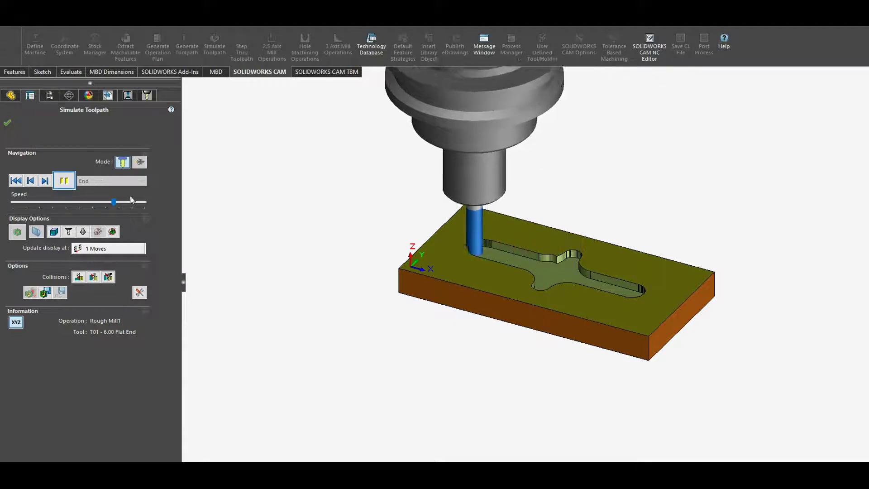
{"action": "left_click", "coordinate": [129, 200]}
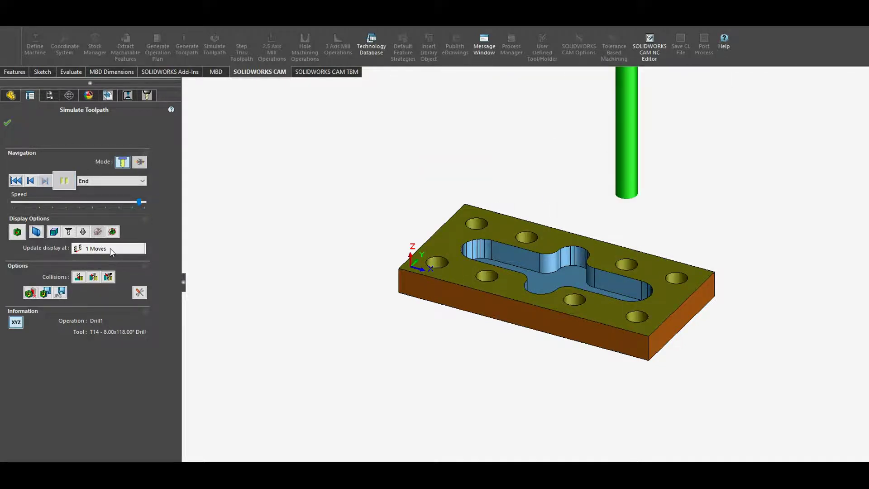
{"action": "left_click", "coordinate": [8, 123]}
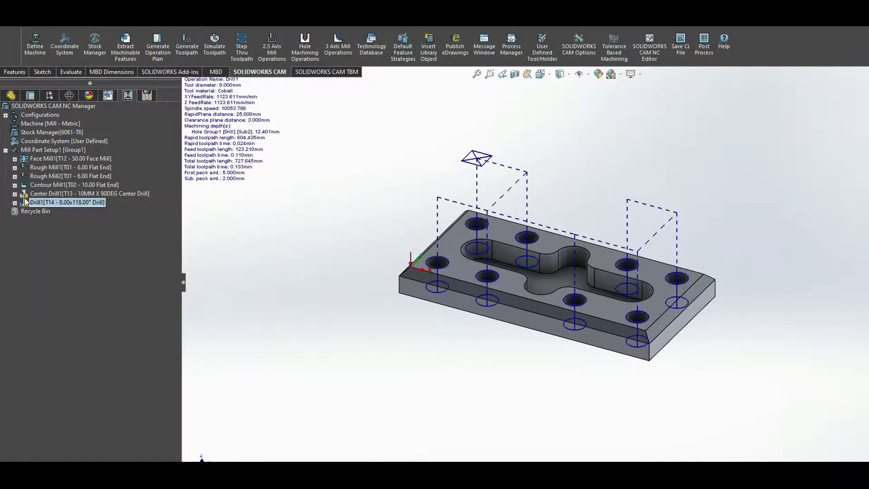
{"action": "mouse_move", "coordinate": [25, 206]}
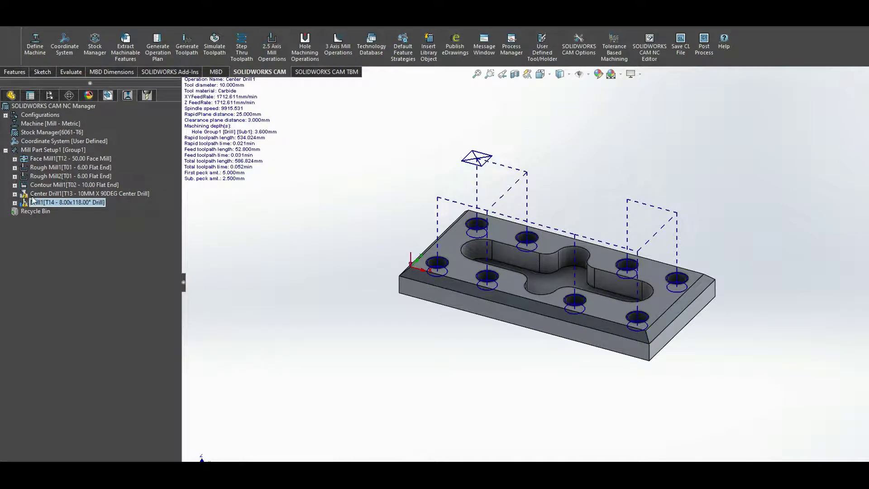
Clear the tool crib errors flagged on the center drill and drill operations.
{"action": "left_click", "coordinate": [38, 195]}
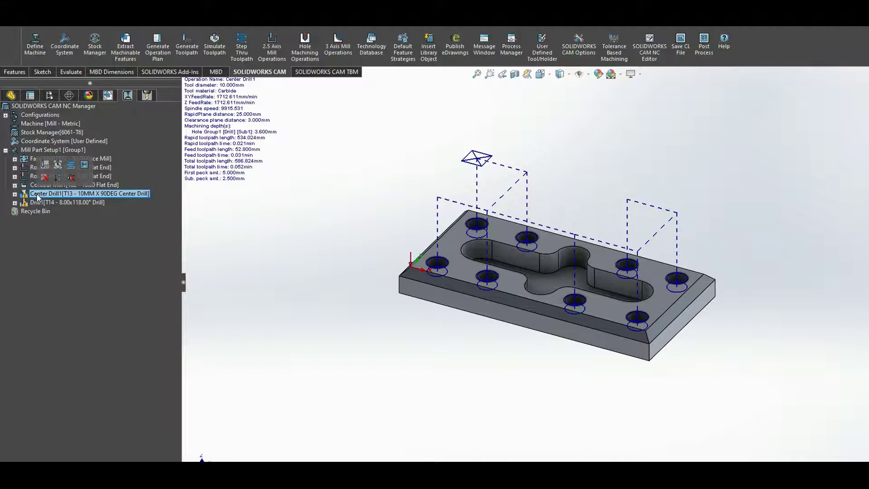
{"action": "right_click", "coordinate": [38, 195]}
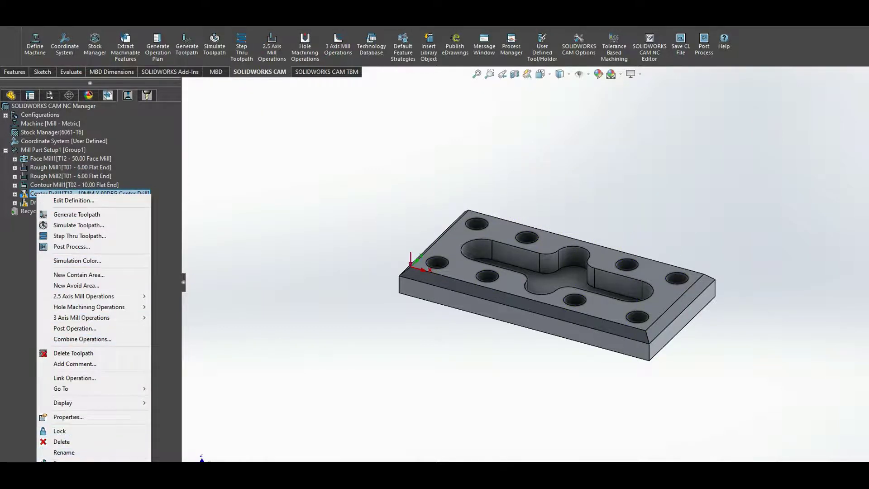
{"action": "left_click", "coordinate": [77, 214]}
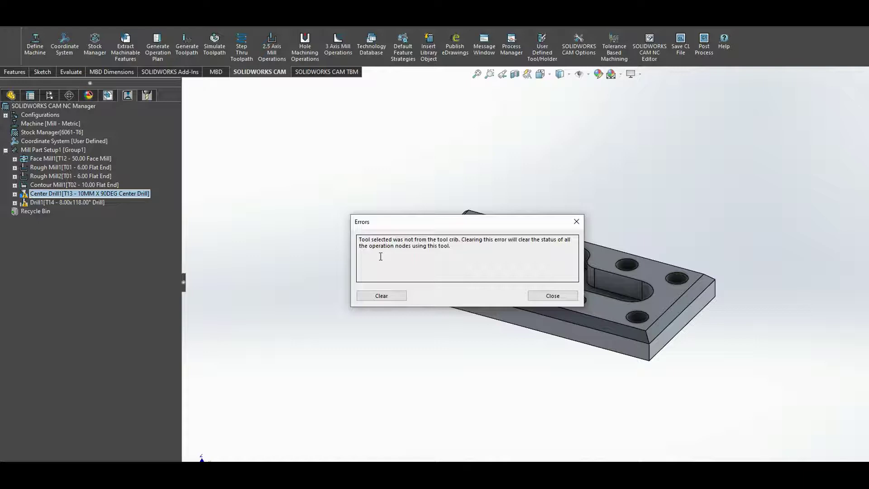
{"action": "left_click", "coordinate": [382, 296]}
{"action": "right_click", "coordinate": [41, 204]}
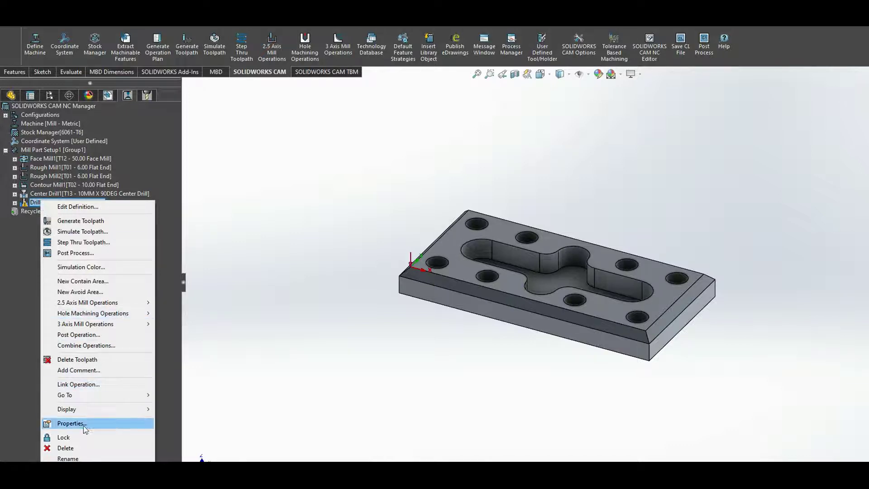
{"action": "left_click", "coordinate": [302, 278]}
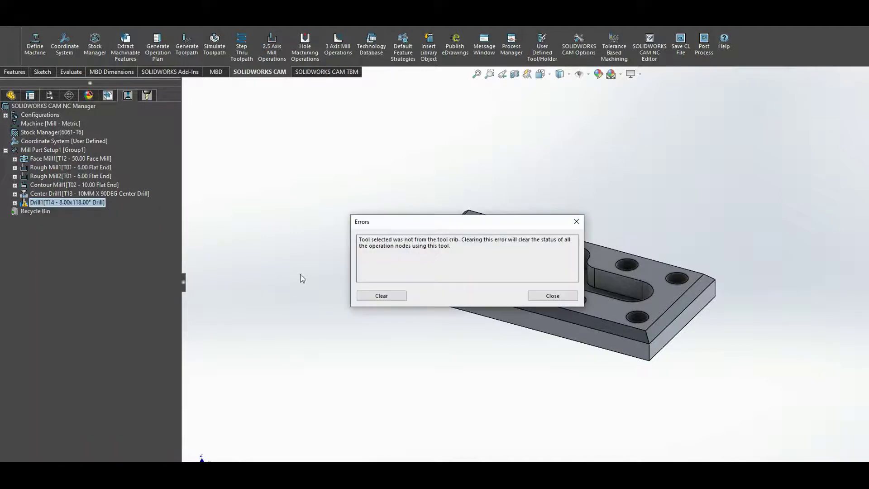
{"action": "left_click", "coordinate": [370, 296]}
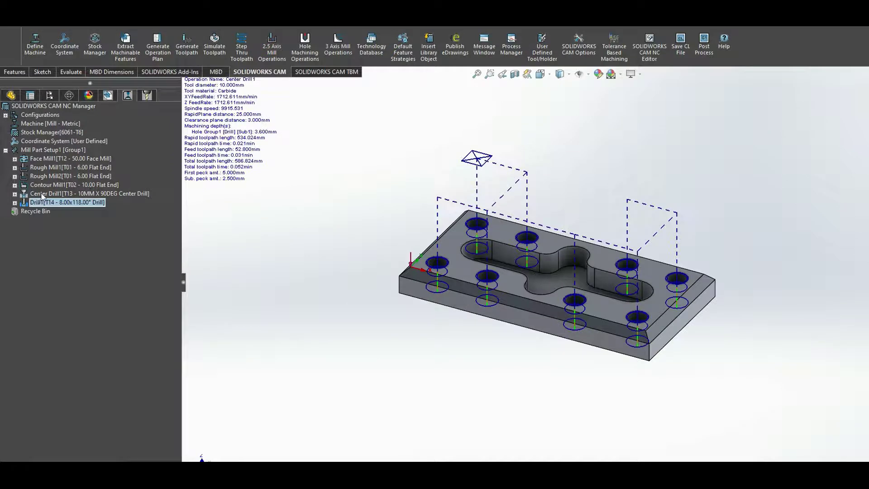
Review the toolpaths of the center drill, drill, both rough mill and contour mill operations on the plate.
{"action": "left_click", "coordinate": [42, 196]}
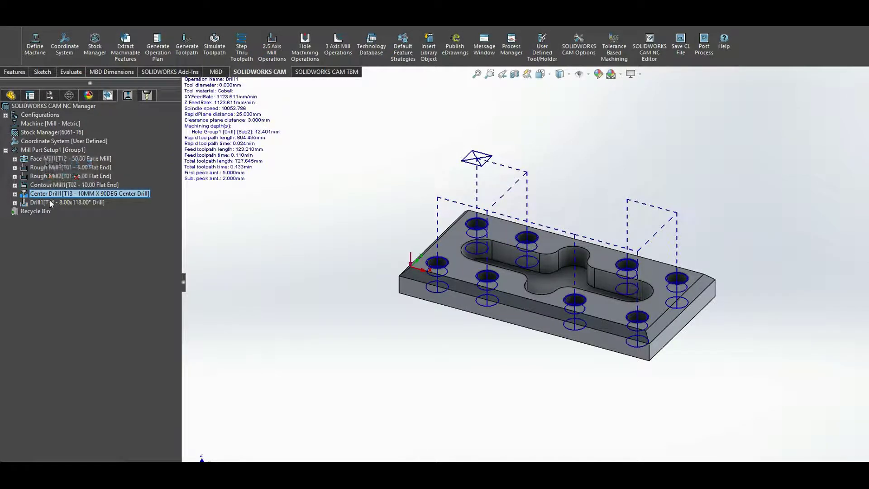
{"action": "left_click", "coordinate": [50, 203]}
{"action": "left_click", "coordinate": [41, 194]}
{"action": "mouse_move", "coordinate": [47, 205]}
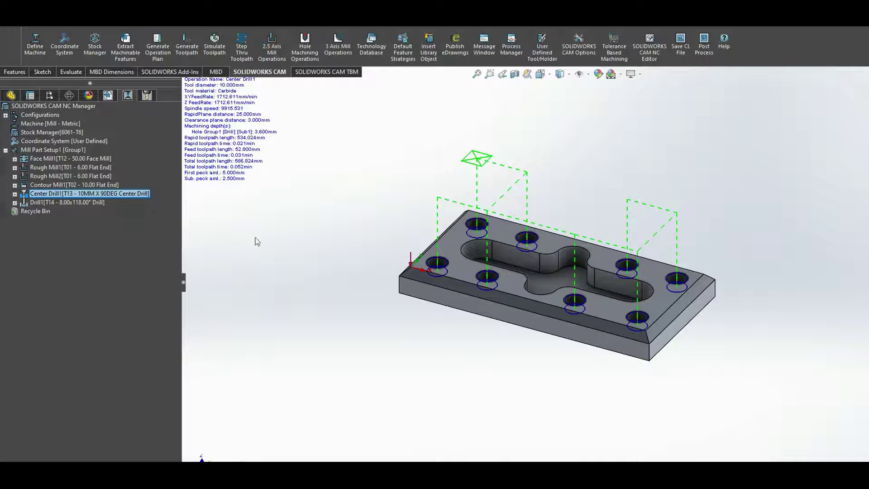
{"action": "mouse_move", "coordinate": [39, 177]}
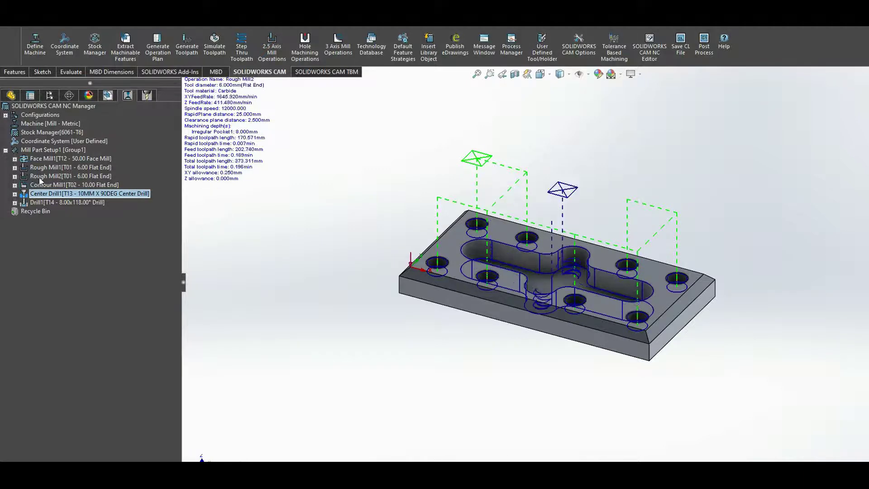
{"action": "left_click", "coordinate": [40, 178]}
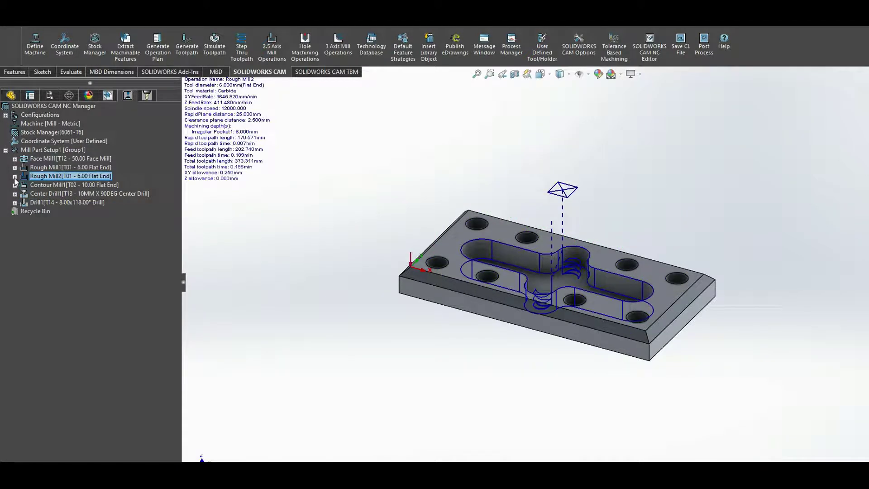
{"action": "mouse_move", "coordinate": [16, 171]}
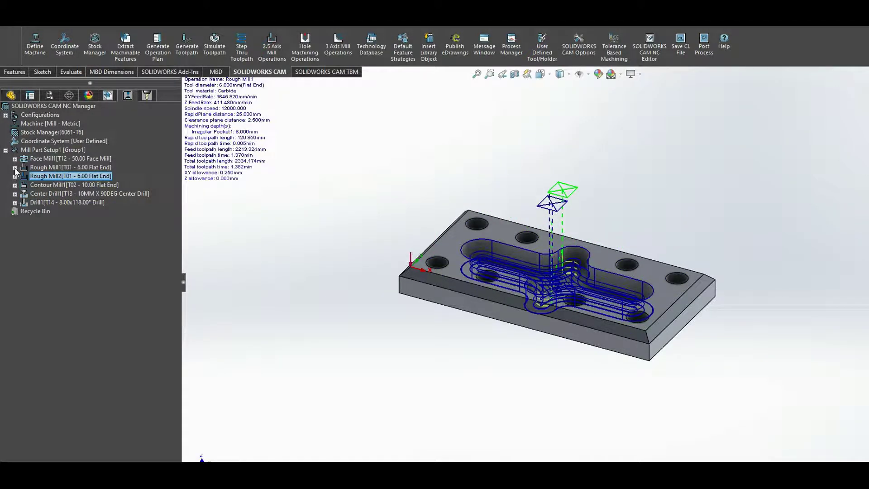
{"action": "left_click", "coordinate": [40, 168]}
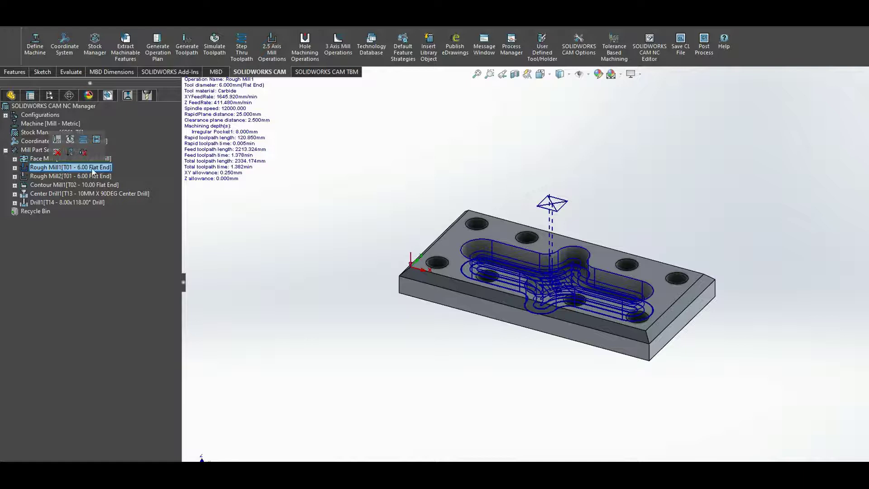
{"action": "left_click", "coordinate": [36, 177]}
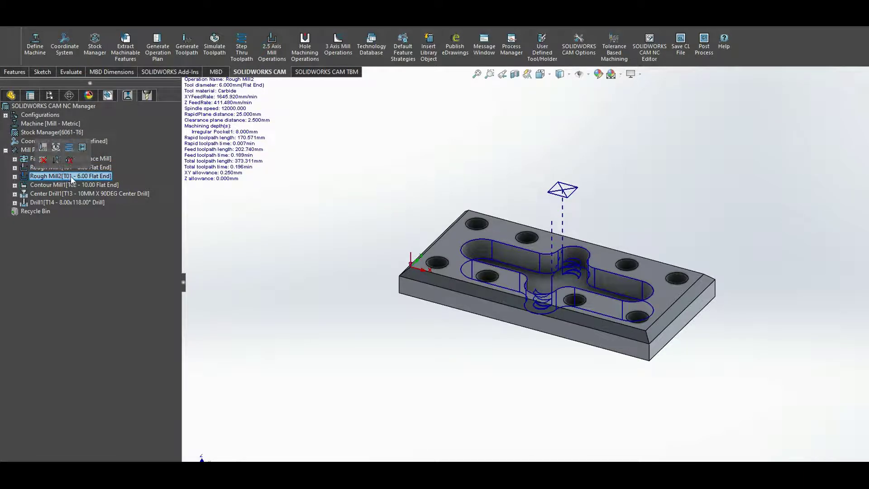
{"action": "left_click", "coordinate": [43, 186]}
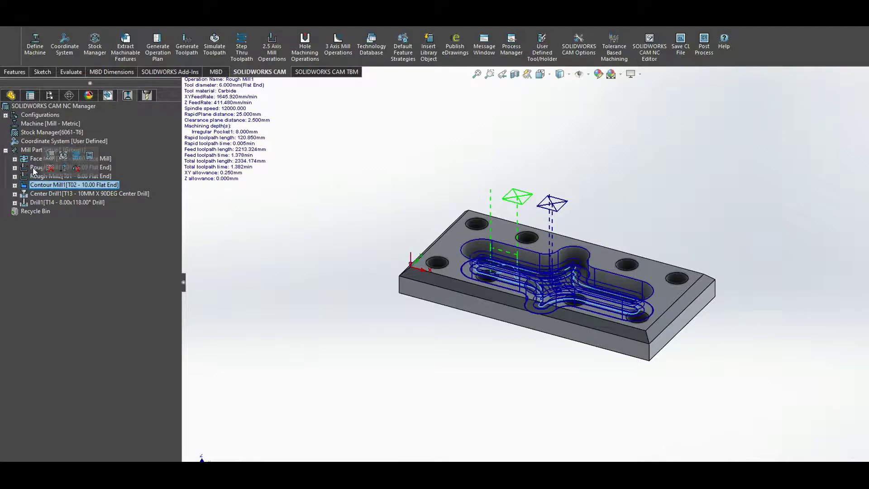
Compare the toolpaths of the two rough mill operations that machine the irregular pocket.
{"action": "left_click", "coordinate": [34, 168]}
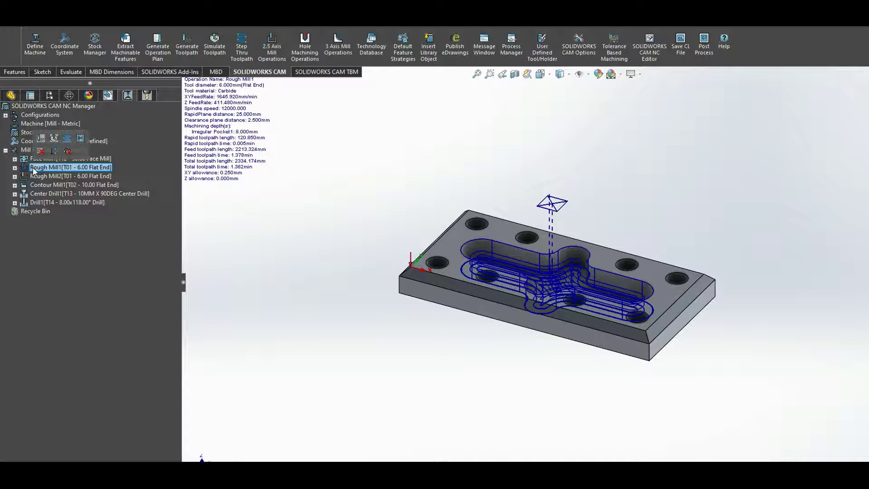
{"action": "key", "text": "Down"}
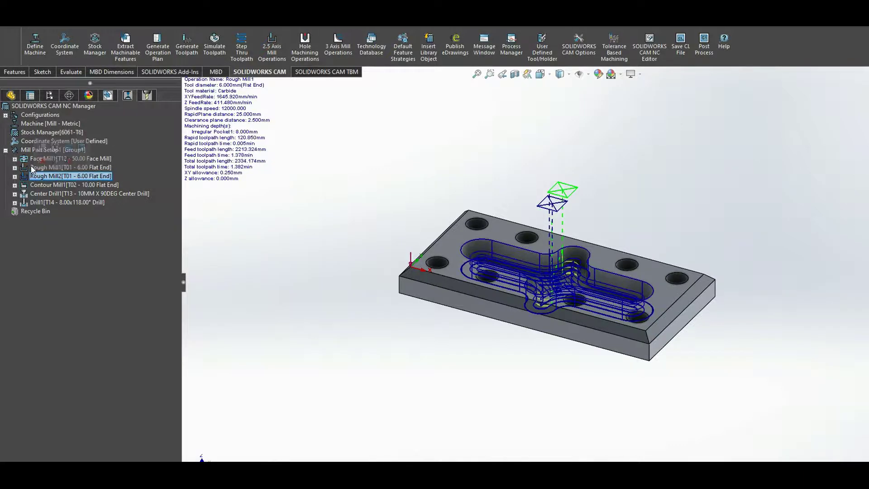
{"action": "left_click", "coordinate": [32, 168]}
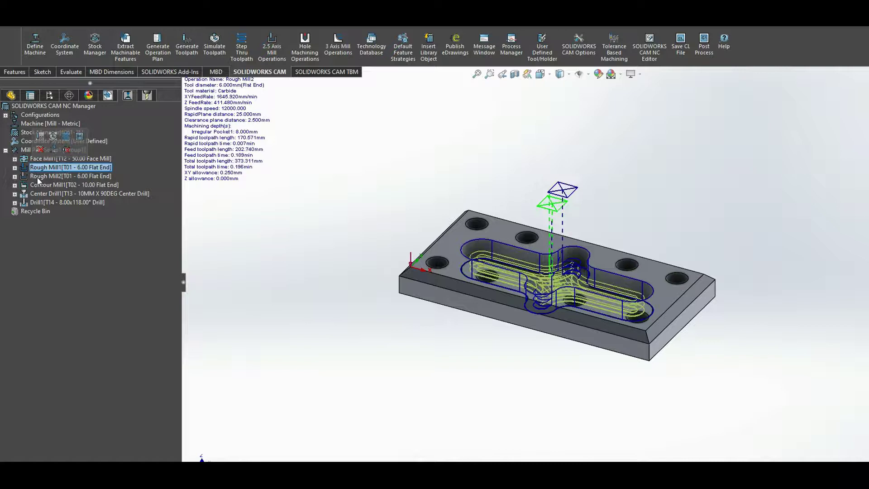
{"action": "left_click", "coordinate": [31, 169]}
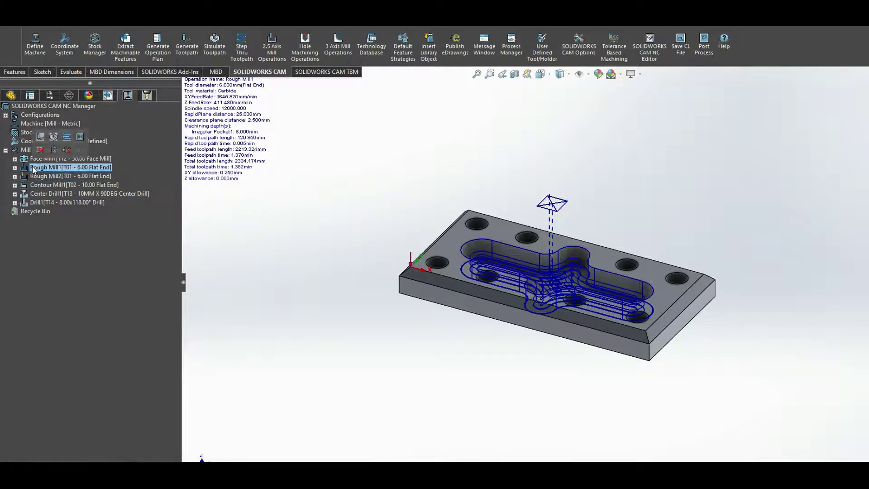
{"action": "left_click", "coordinate": [35, 176]}
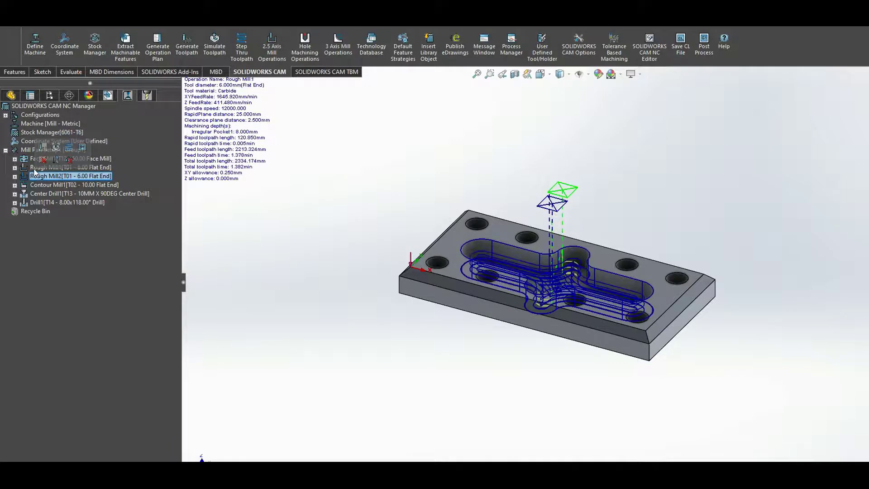
{"action": "left_click", "coordinate": [33, 169]}
{"action": "right_click", "coordinate": [33, 170]}
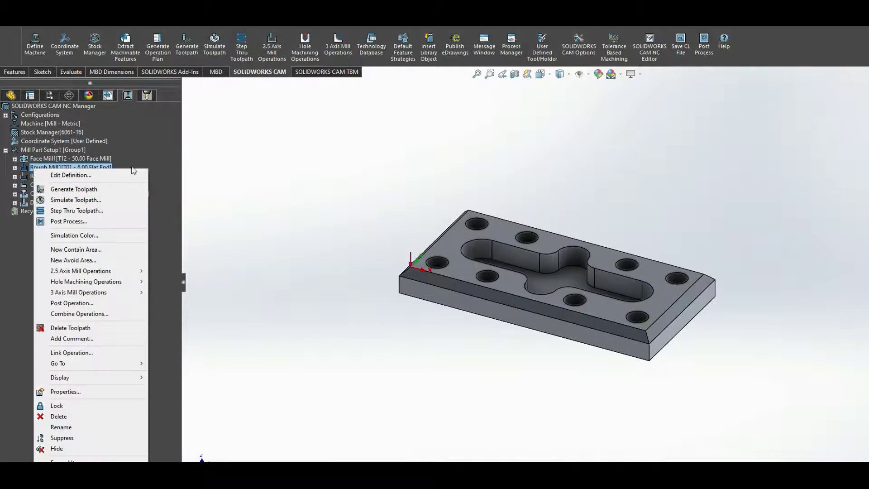
{"action": "key", "text": "Escape"}
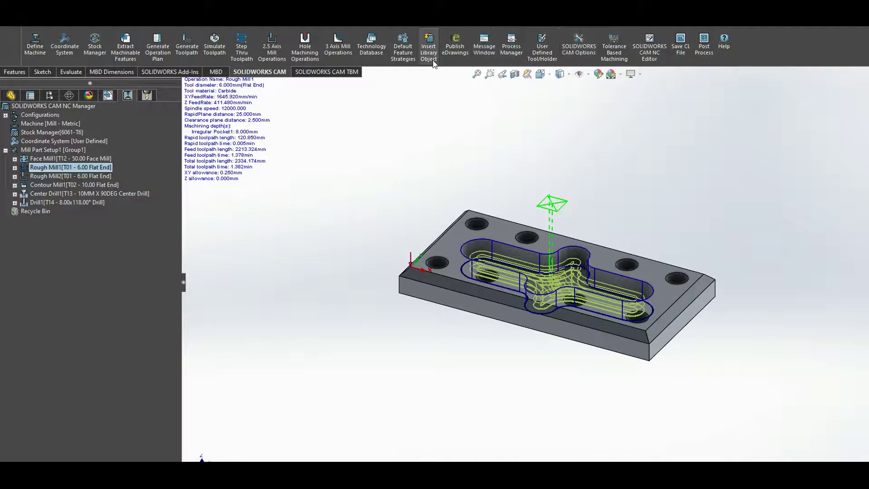
Set the default feature strategy for Irregular / Wrapped Pocket to Rough-Finish and apply it to the current document.
{"action": "left_click", "coordinate": [402, 56]}
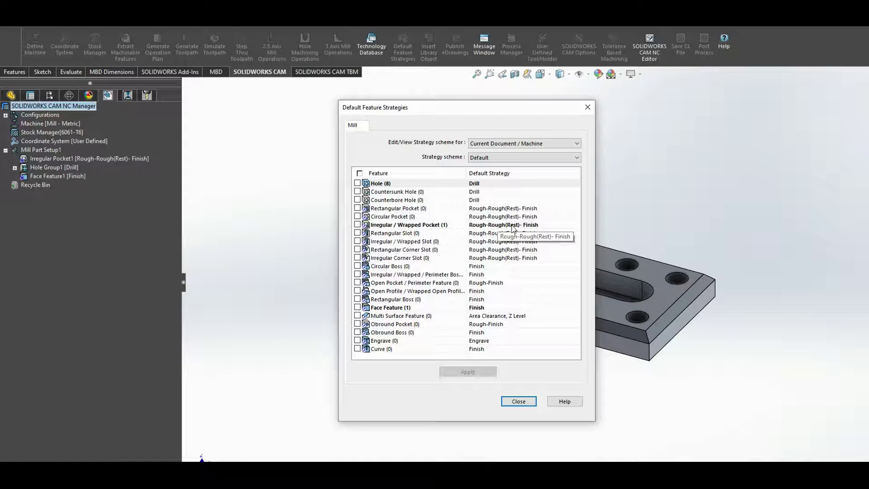
{"action": "left_click", "coordinate": [509, 228]}
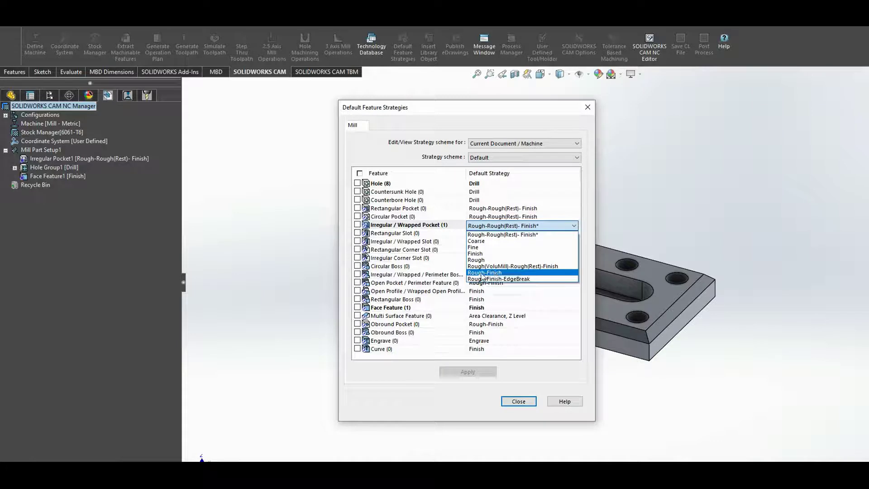
{"action": "left_click", "coordinate": [500, 273]}
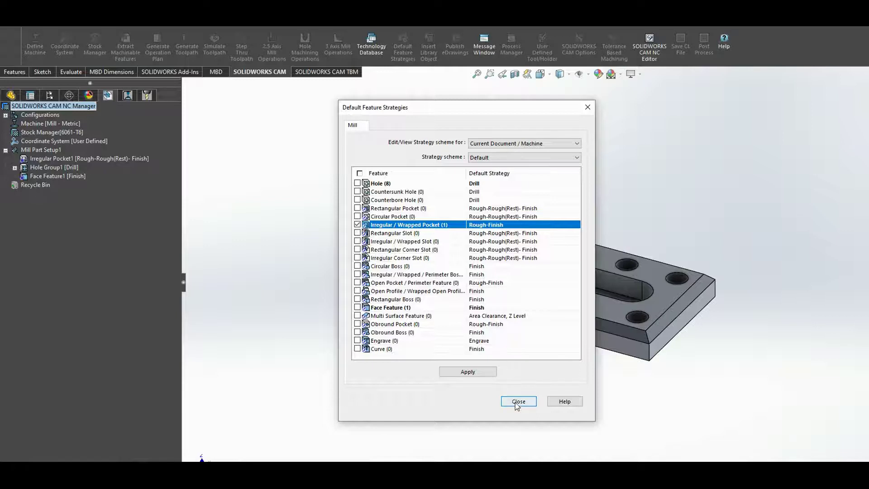
{"action": "left_click", "coordinate": [484, 371]}
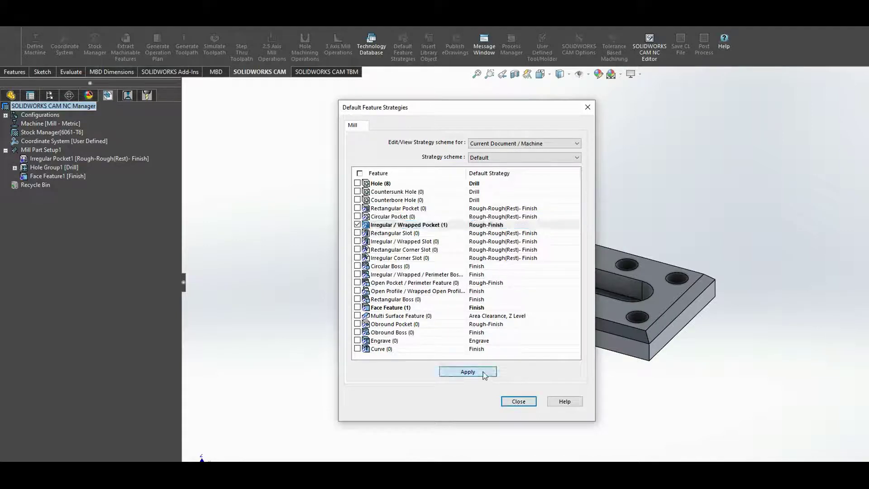
{"action": "left_click", "coordinate": [513, 403]}
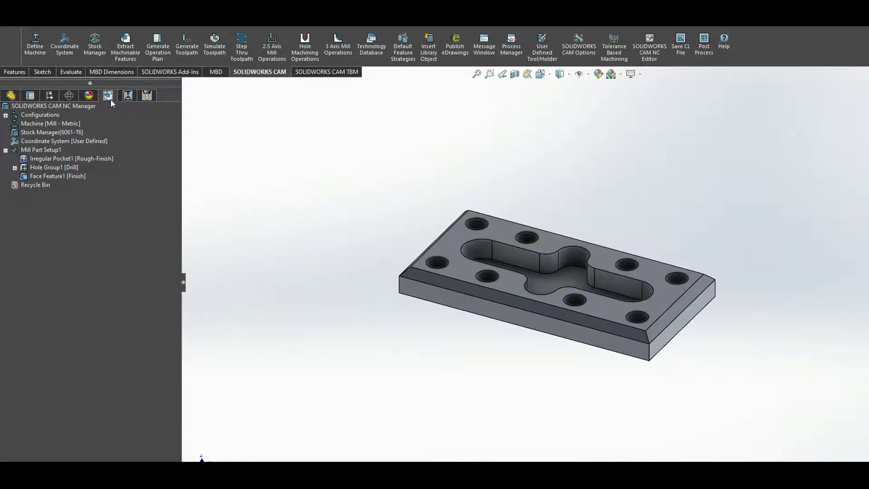
Regenerate the operation plan for all features, replacing the existing operations, and generate the toolpaths for the new operations.
{"action": "left_click", "coordinate": [126, 97]}
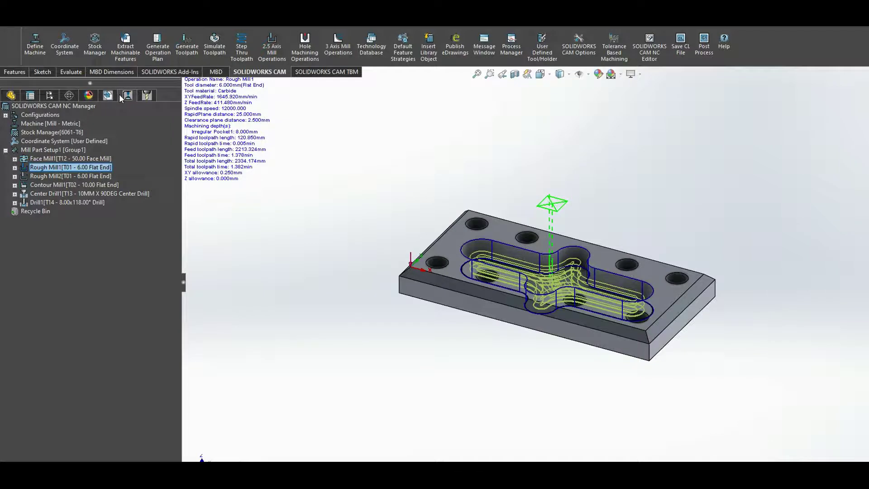
{"action": "left_click", "coordinate": [39, 176]}
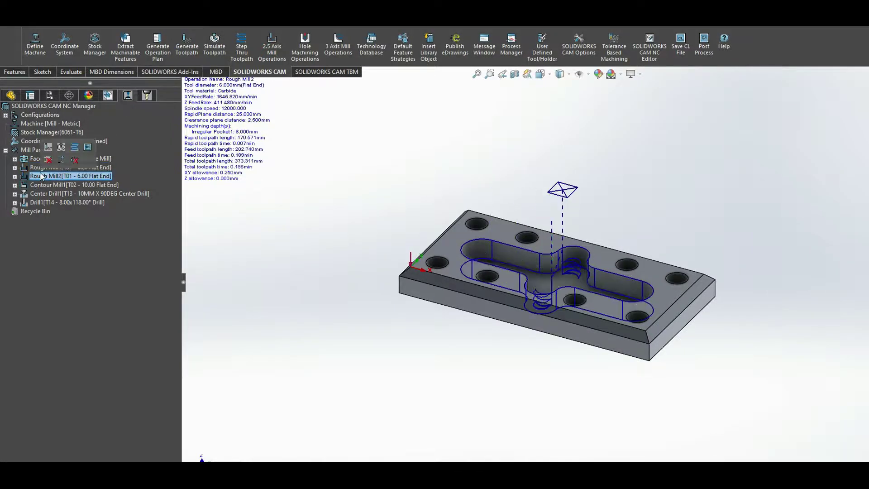
{"action": "left_click", "coordinate": [38, 167]}
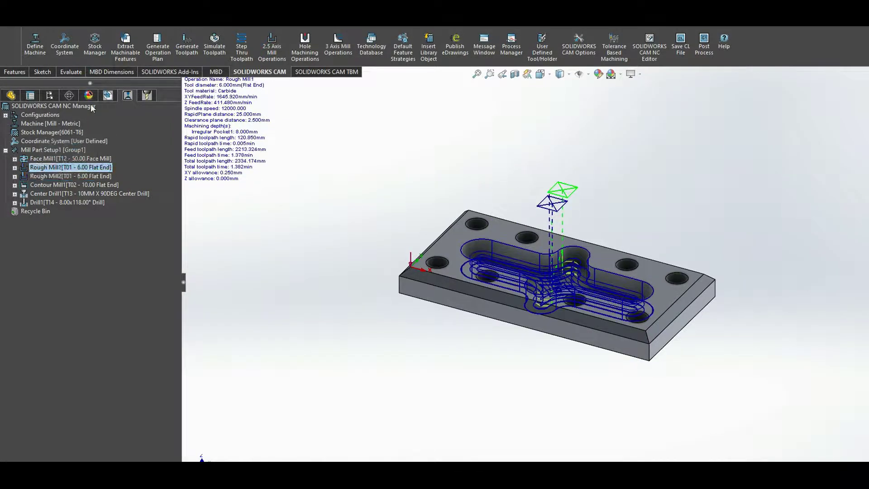
{"action": "left_click", "coordinate": [158, 56]}
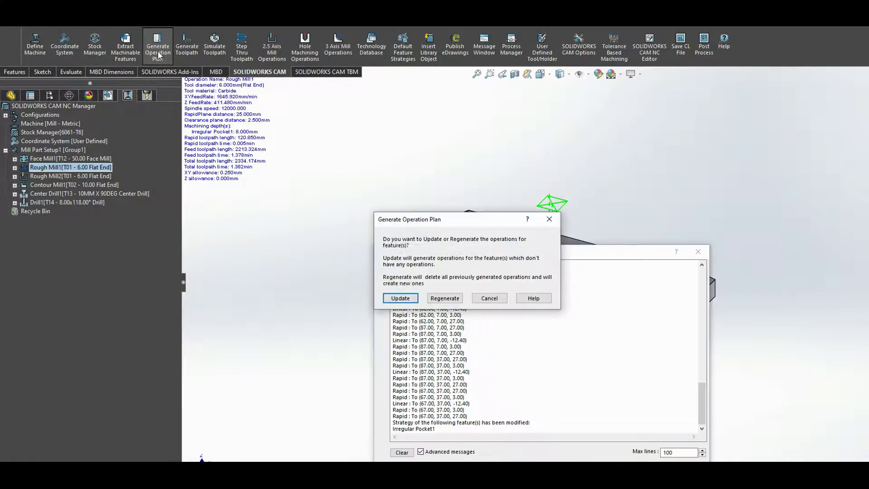
{"action": "left_click", "coordinate": [445, 298]}
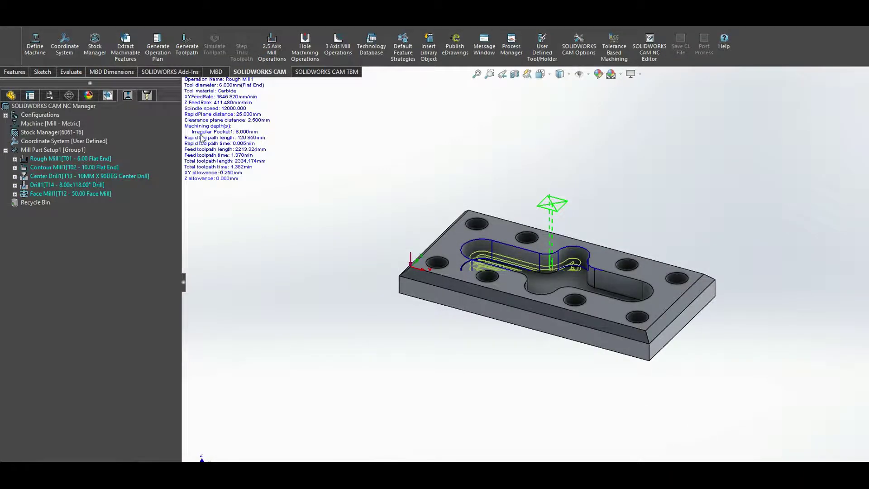
{"action": "left_click", "coordinate": [183, 51]}
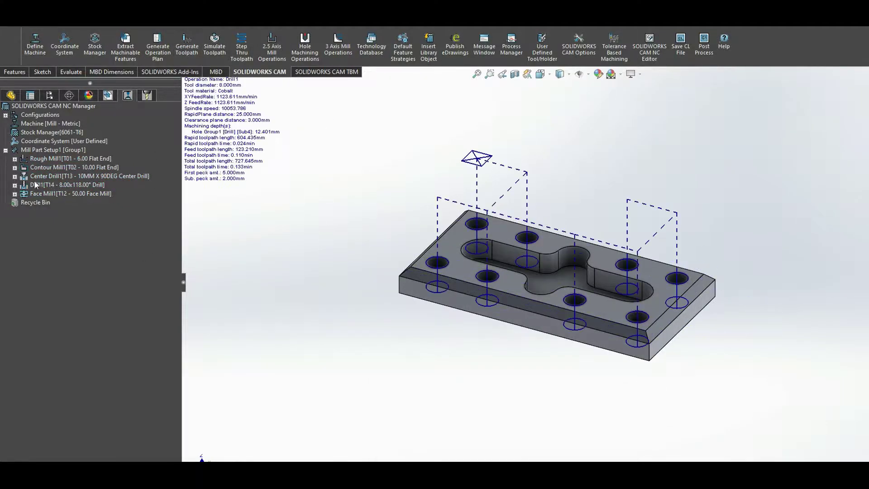
Inspect the regenerated toolpaths of the rough mill, contour mill, center drill and drill operations.
{"action": "left_click", "coordinate": [45, 159]}
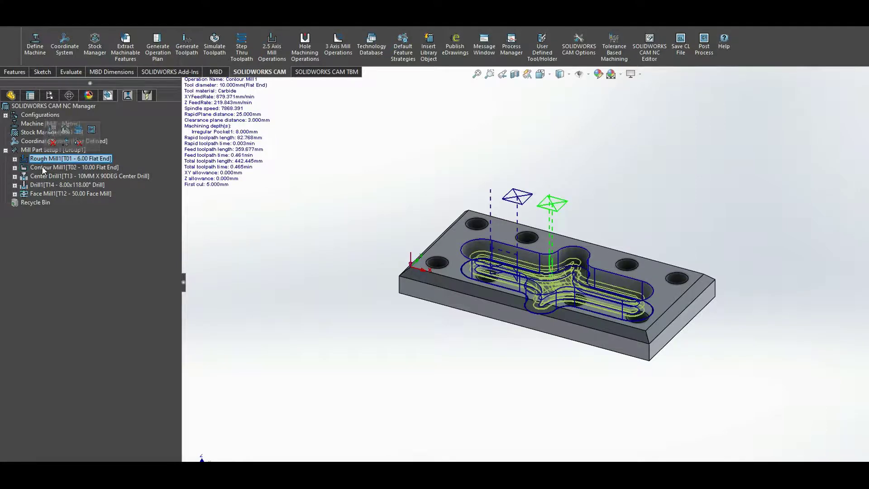
{"action": "left_click", "coordinate": [41, 166]}
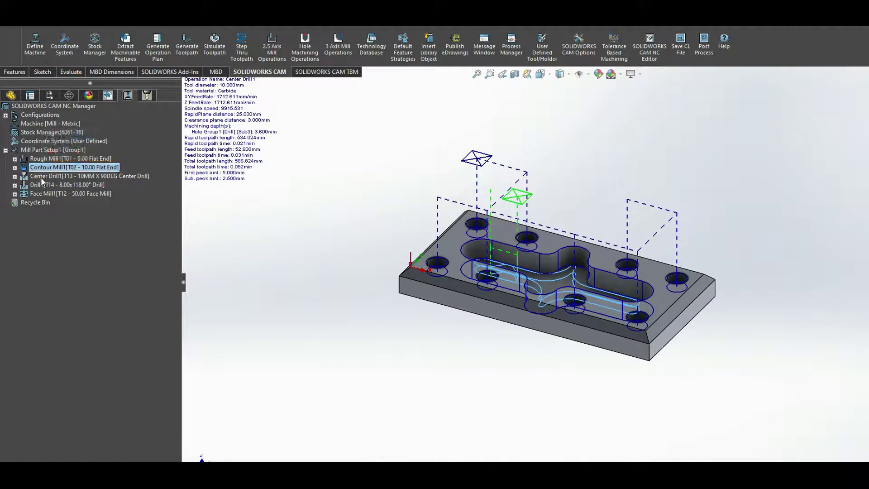
{"action": "left_click", "coordinate": [42, 186]}
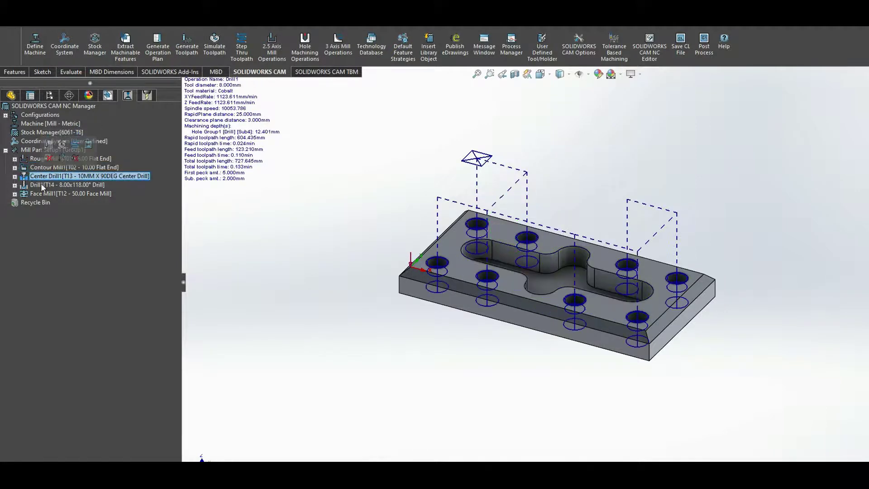
Simulate all toolpaths of Mill Part Setup1 through to the end of the face milling.
{"action": "left_click", "coordinate": [34, 152]}
{"action": "right_click", "coordinate": [34, 151]}
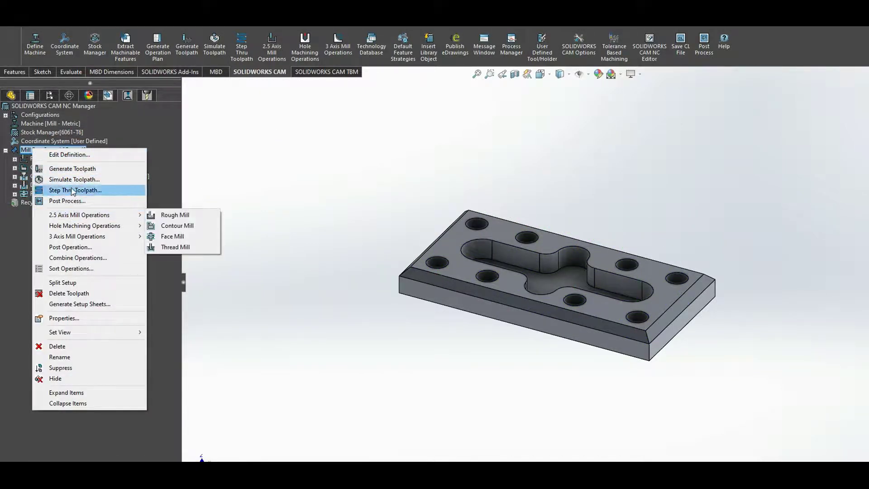
{"action": "left_click", "coordinate": [67, 180]}
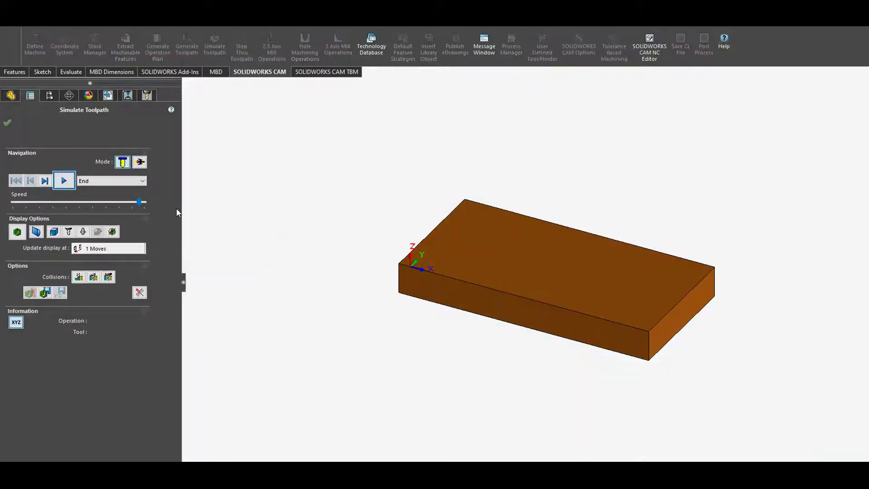
{"action": "left_click", "coordinate": [71, 181]}
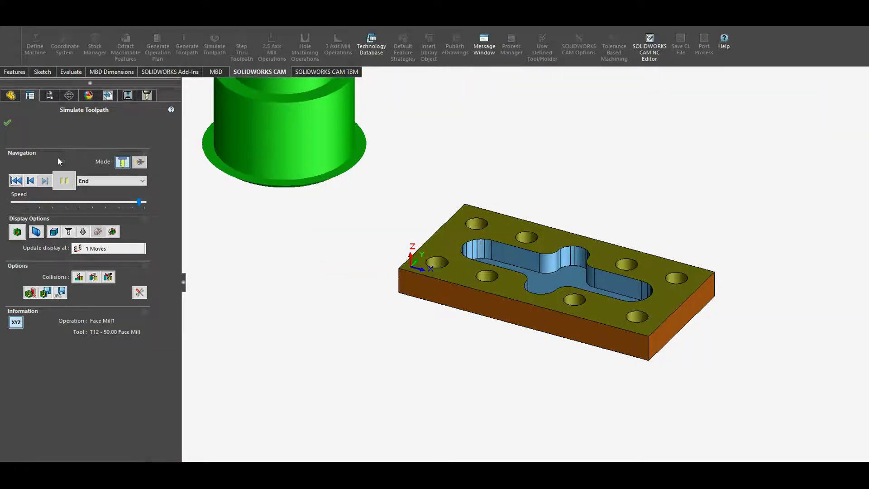
{"action": "left_click", "coordinate": [7, 123]}
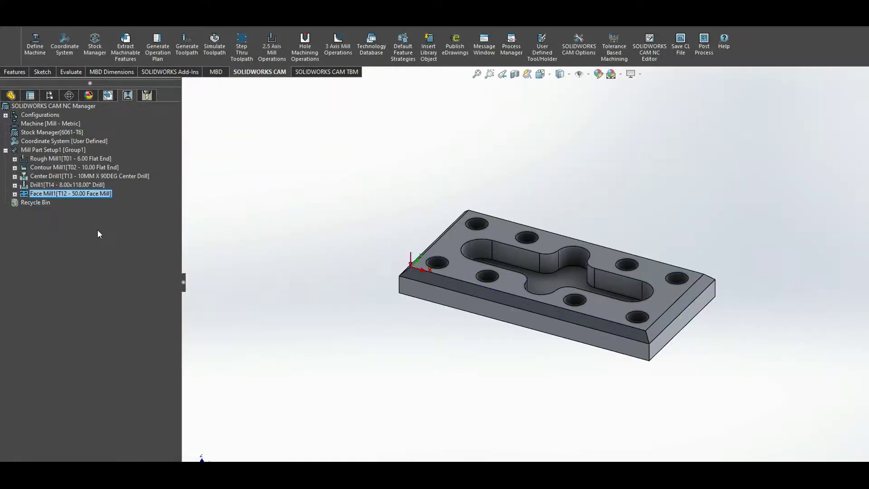
Move the face mill operation ahead of all other operations in Mill Part Setup1.
{"action": "left_click", "coordinate": [24, 184]}
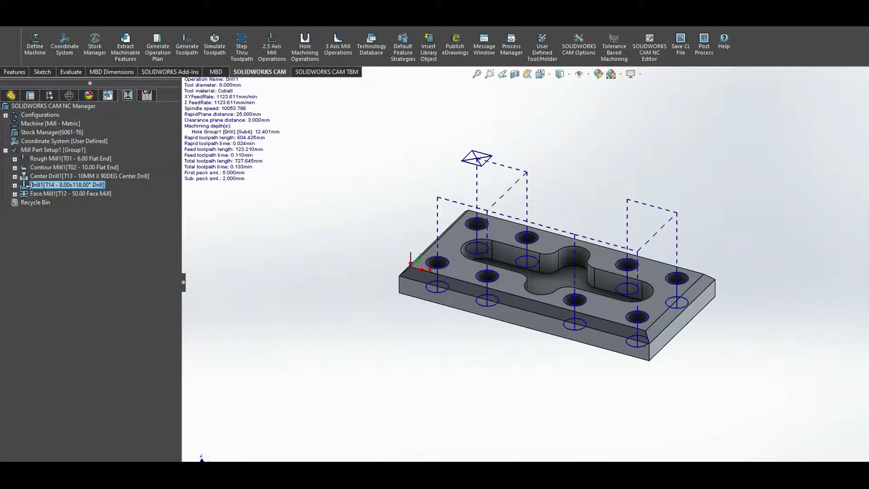
{"action": "left_click", "coordinate": [28, 150]}
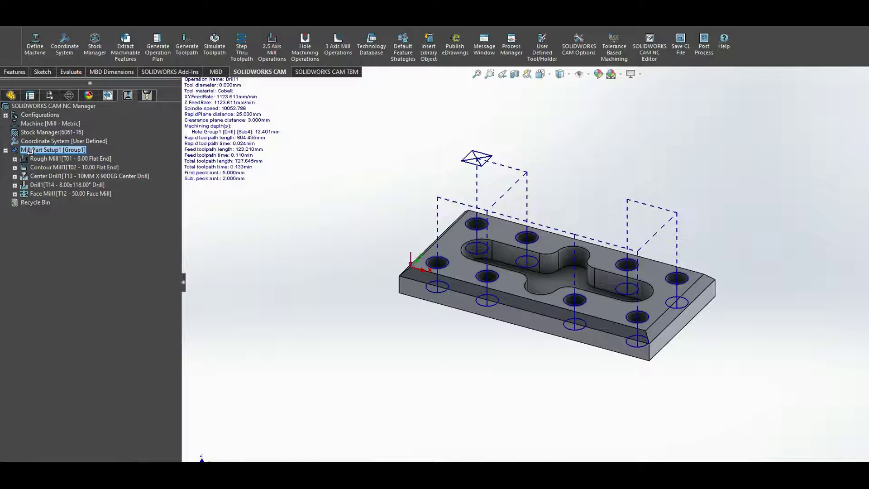
{"action": "left_click_drag", "start_coordinate": [28, 151], "coordinate": [27, 153]}
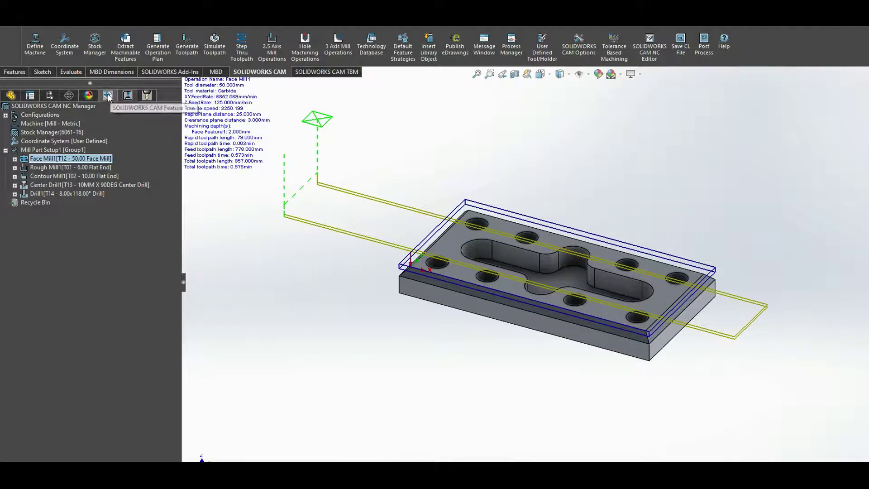
Reorder the machining features to match the operations, placing the face feature first, ahead of the irregular pocket and hole group.
{"action": "left_click", "coordinate": [109, 96]}
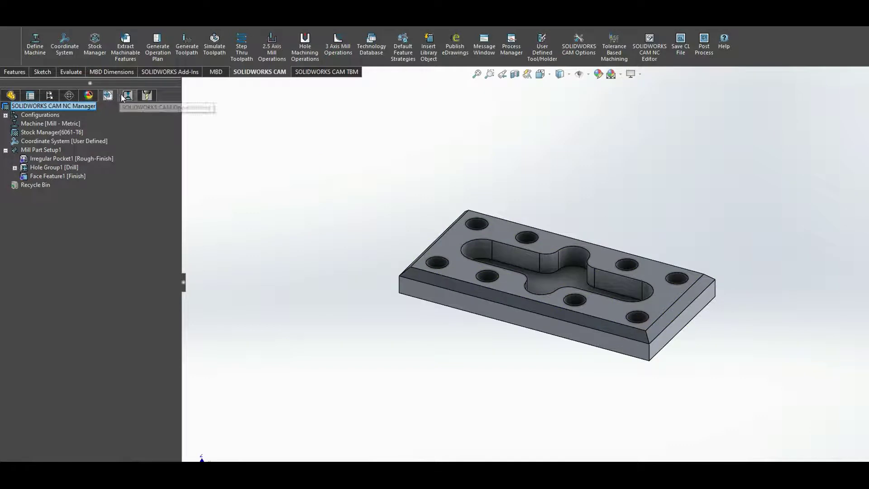
{"action": "left_click", "coordinate": [52, 171]}
{"action": "left_click", "coordinate": [50, 176]}
{"action": "left_click", "coordinate": [50, 168]}
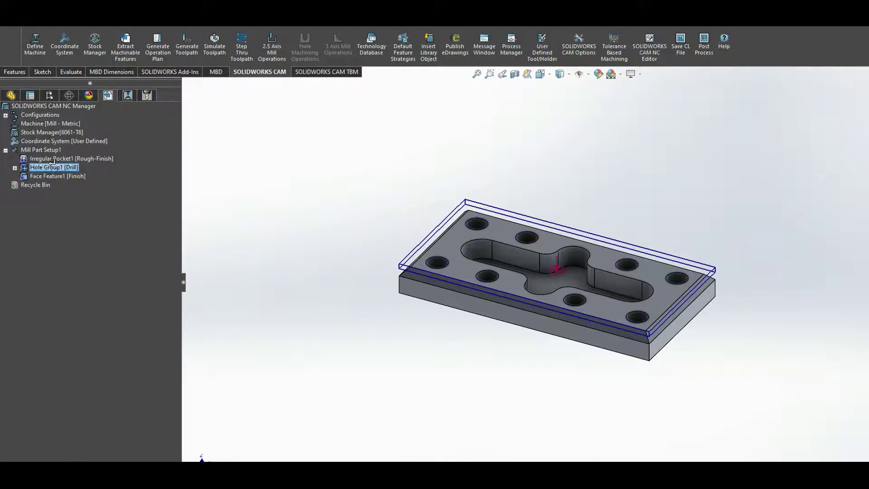
{"action": "left_click", "coordinate": [51, 159]}
{"action": "left_click", "coordinate": [51, 150]}
{"action": "left_click_drag", "start_coordinate": [51, 151], "coordinate": [48, 151]}
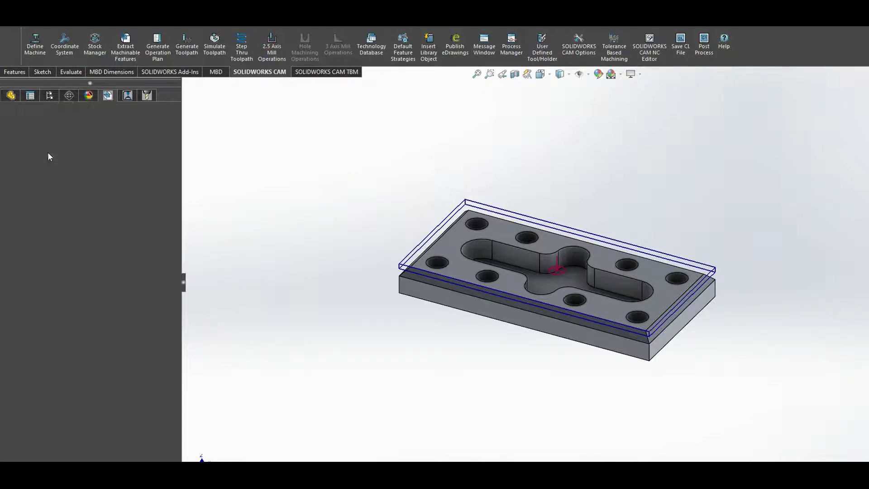
{"action": "left_click", "coordinate": [128, 96]}
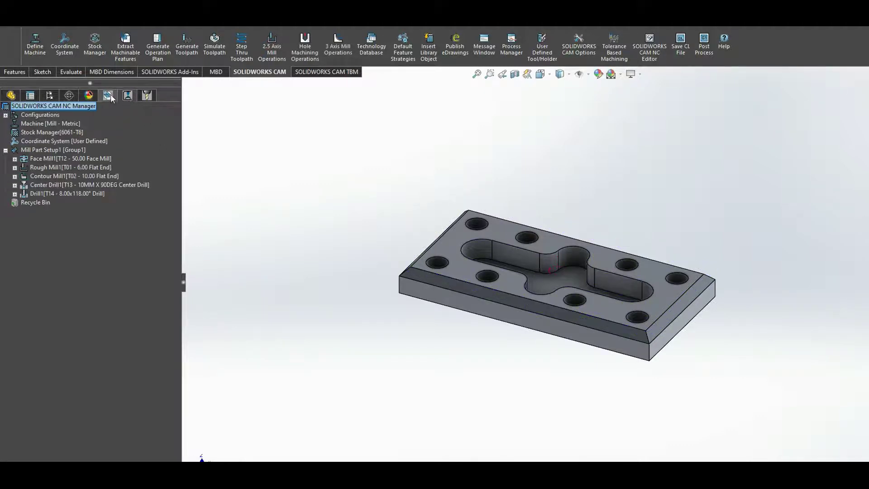
{"action": "left_click", "coordinate": [108, 95]}
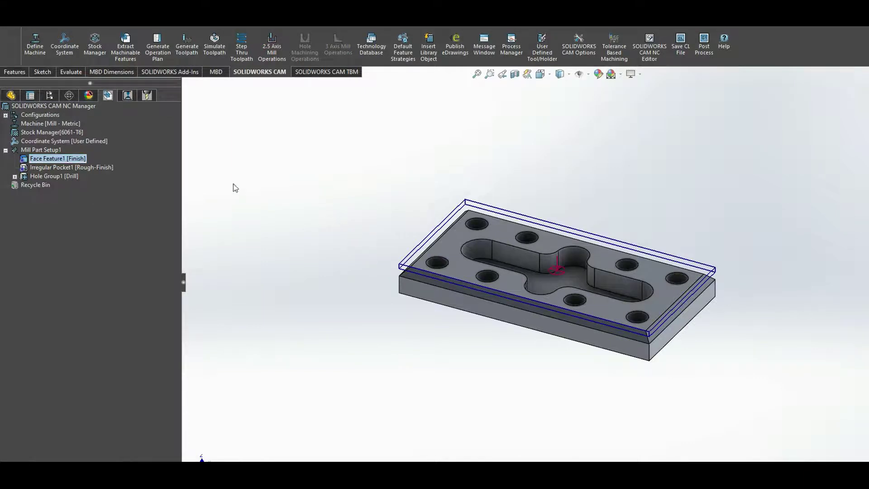
Start a 2.5 axis Boss feature in the mill part setup, using the outer loop of the plate's top face as profile.
{"action": "key", "text": "z"}
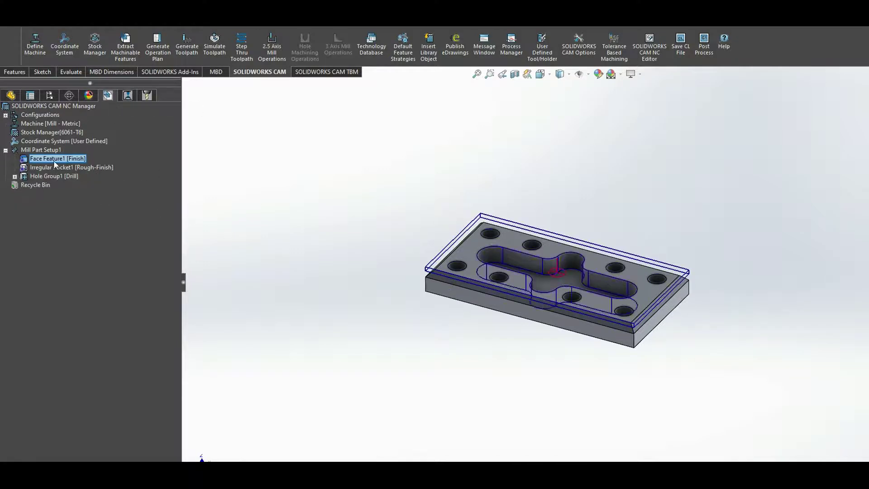
{"action": "right_click", "coordinate": [41, 151]}
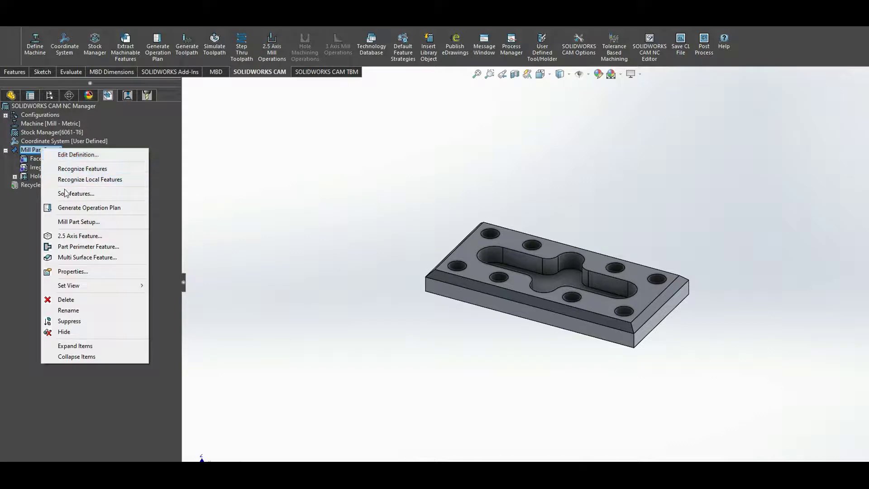
{"action": "left_click", "coordinate": [82, 237]}
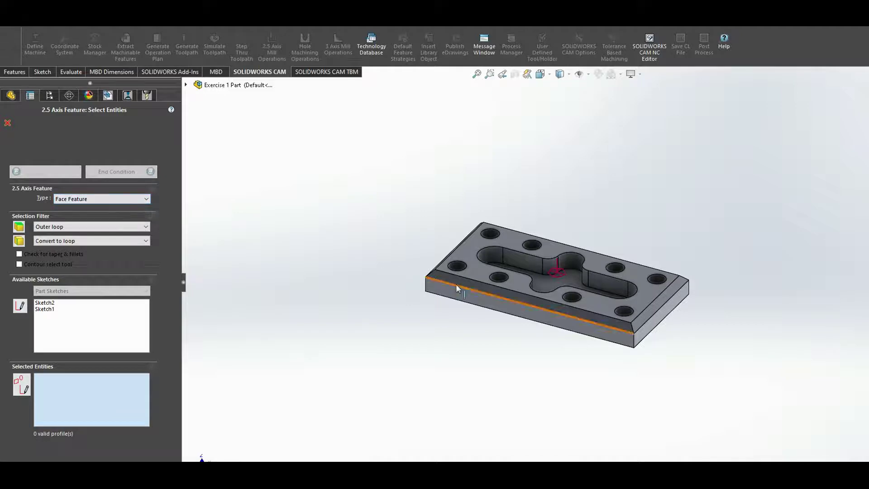
{"action": "left_click", "coordinate": [118, 200]}
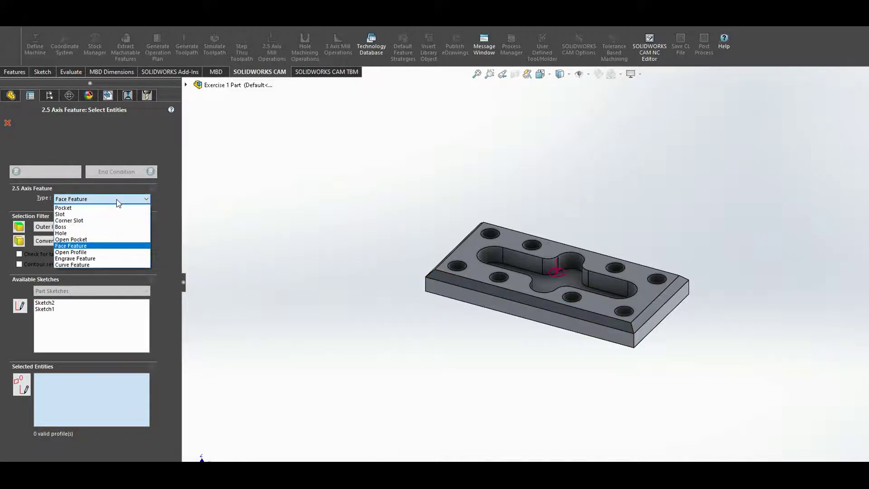
{"action": "left_click", "coordinate": [71, 227]}
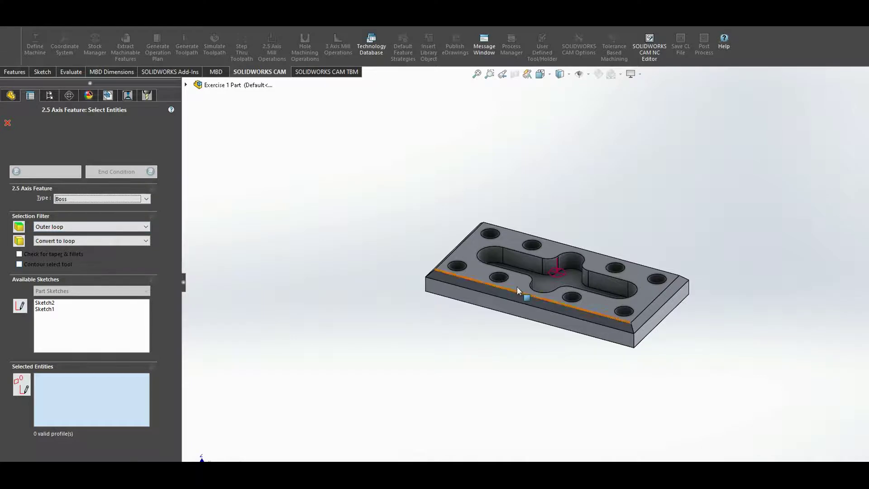
{"action": "left_click", "coordinate": [455, 275]}
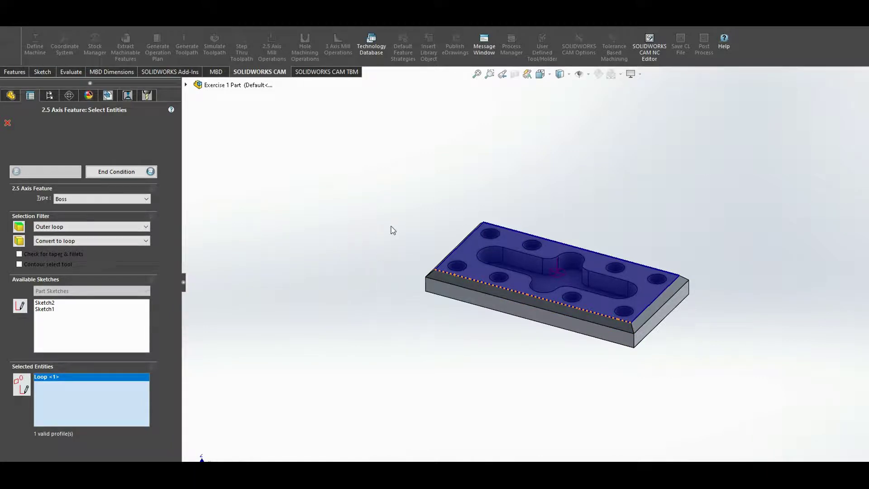
{"action": "left_click", "coordinate": [106, 172]}
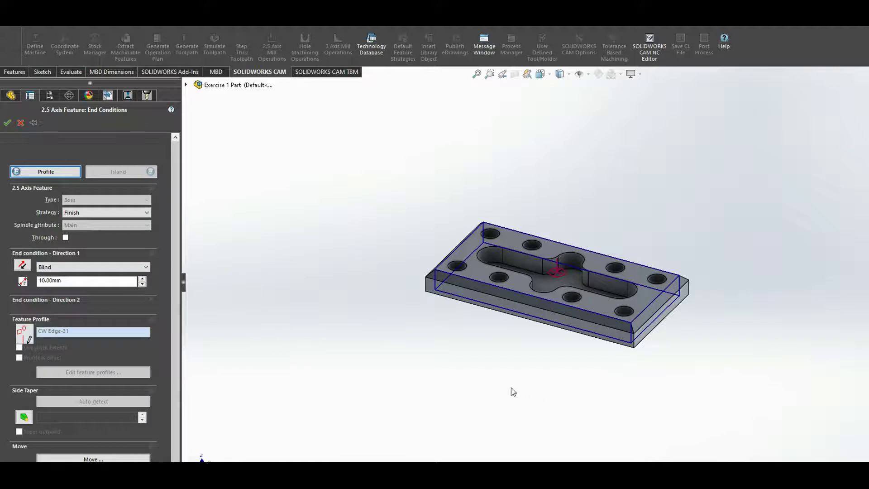
Set the boss feature's blind depth to 5 mm and create the feature.
{"action": "right_click_drag", "start_coordinate": [491, 389], "coordinate": [461, 395]}
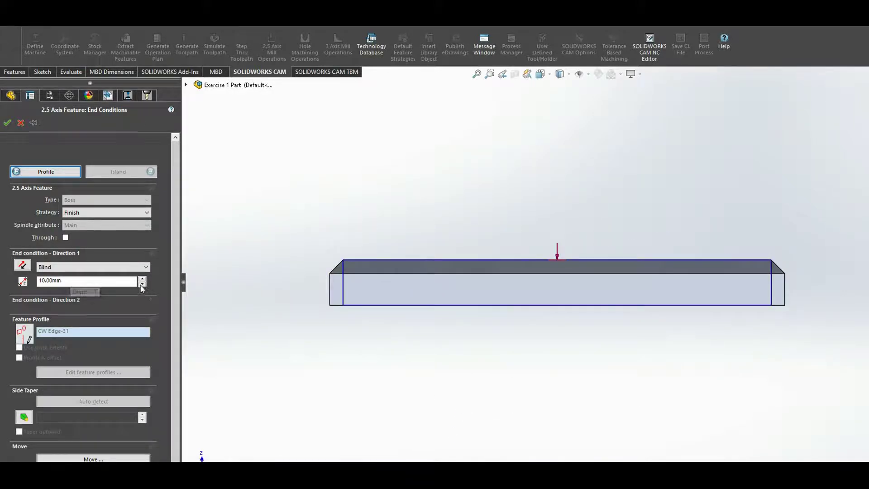
{"action": "left_click_drag", "start_coordinate": [80, 281], "coordinate": [14, 286]}
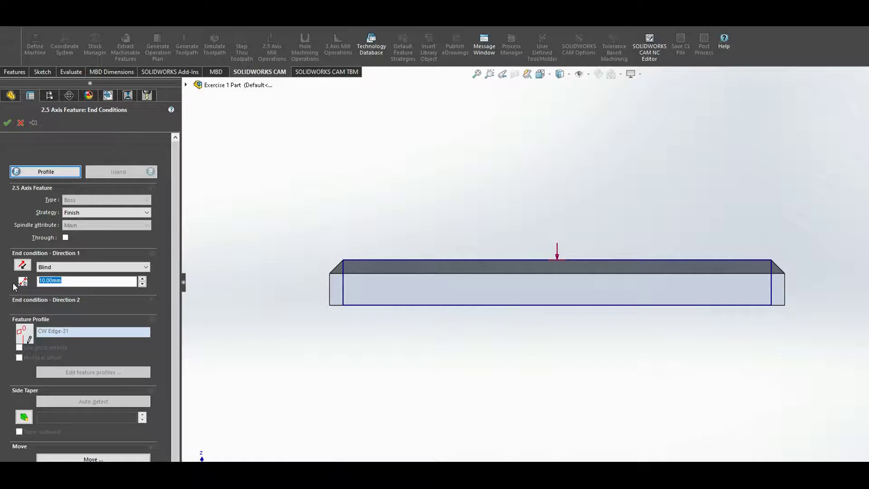
{"action": "key", "text": "Return"}
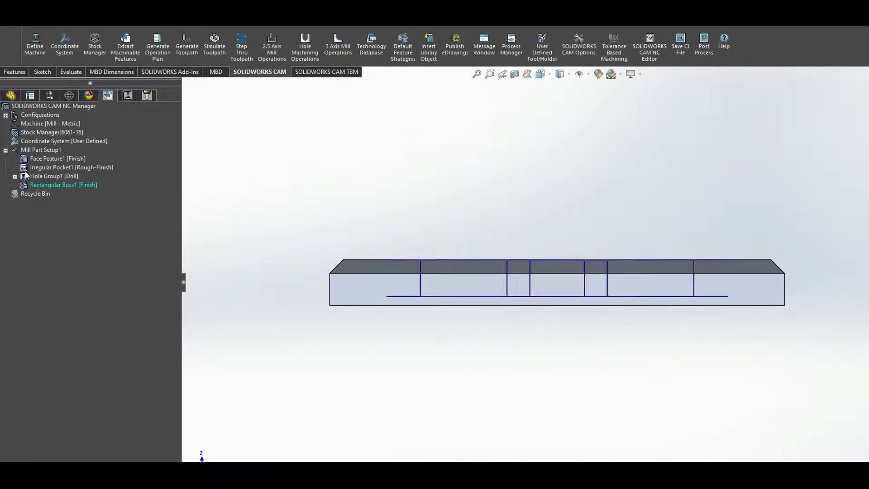
Reopen the rectangular boss feature's definition and review its end conditions and Finish strategy.
{"action": "left_click", "coordinate": [48, 186]}
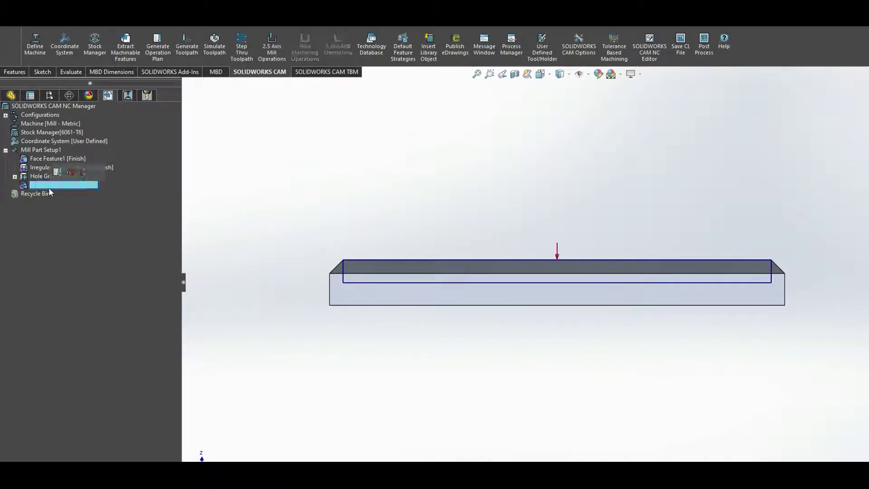
{"action": "right_click", "coordinate": [45, 185]}
{"action": "left_click", "coordinate": [68, 191]}
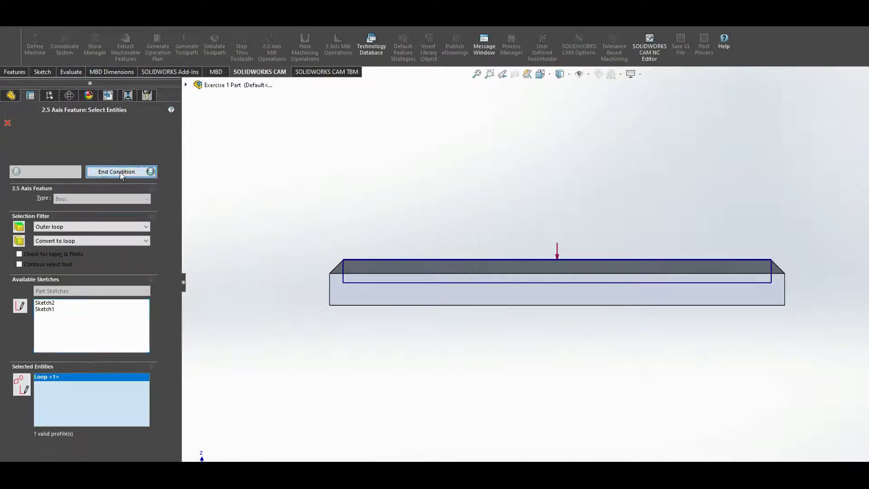
{"action": "left_click", "coordinate": [120, 174]}
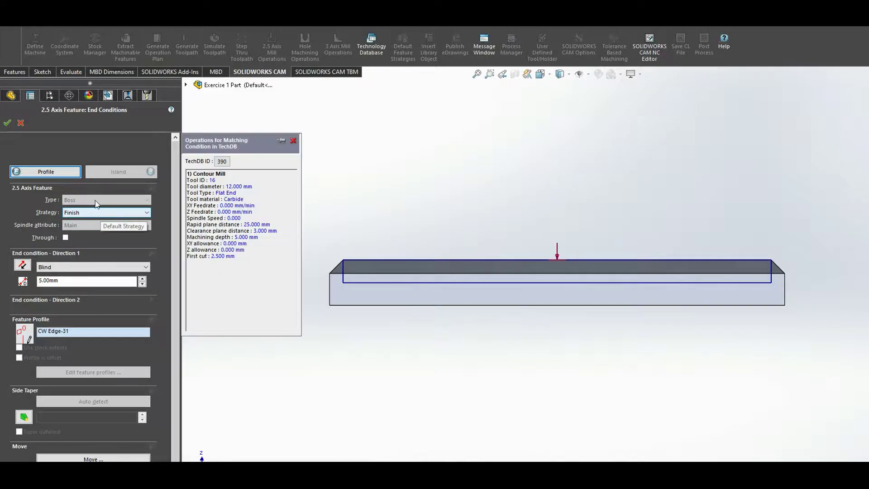
{"action": "left_click", "coordinate": [7, 124]}
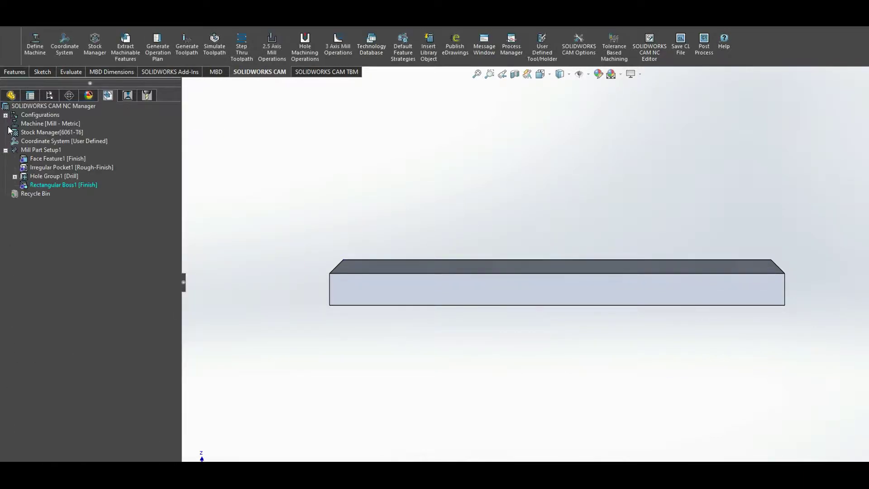
Generate the operation plan for the rectangular boss feature.
{"action": "right_click", "coordinate": [36, 186]}
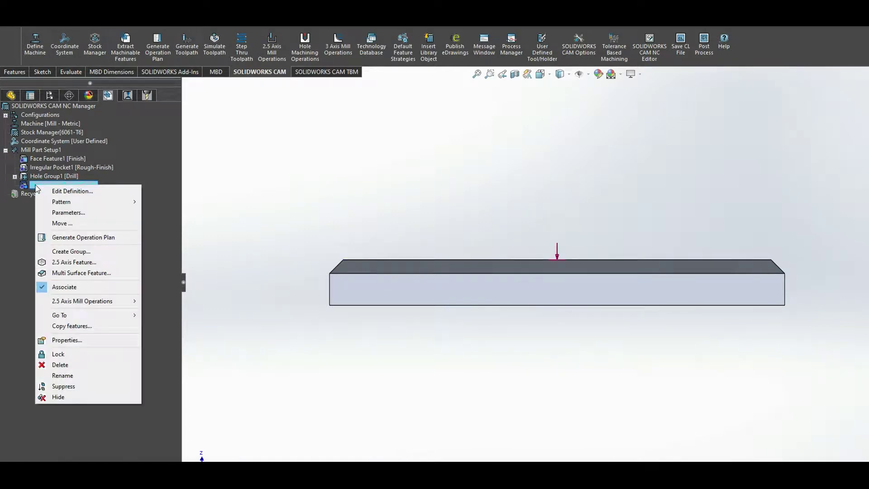
{"action": "left_click", "coordinate": [60, 239]}
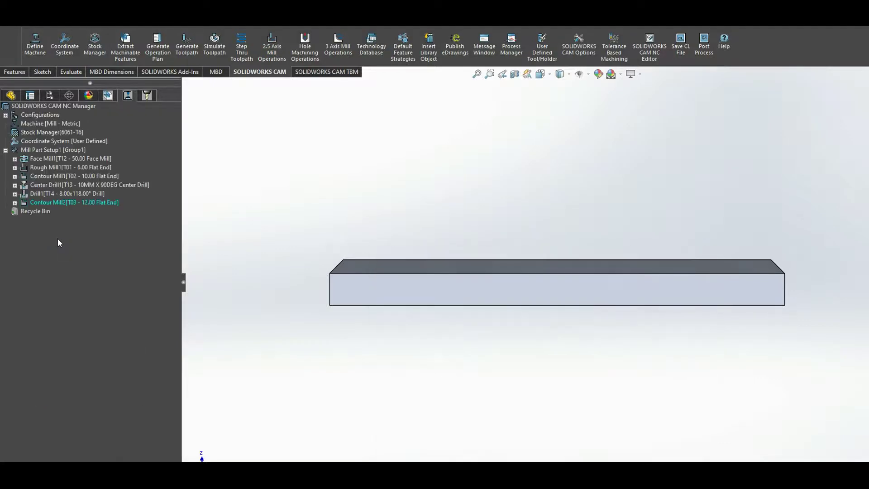
Enable chamfer machining in the contour parameters of the rectangular boss's contour mill operation.
{"action": "mouse_move", "coordinate": [28, 207]}
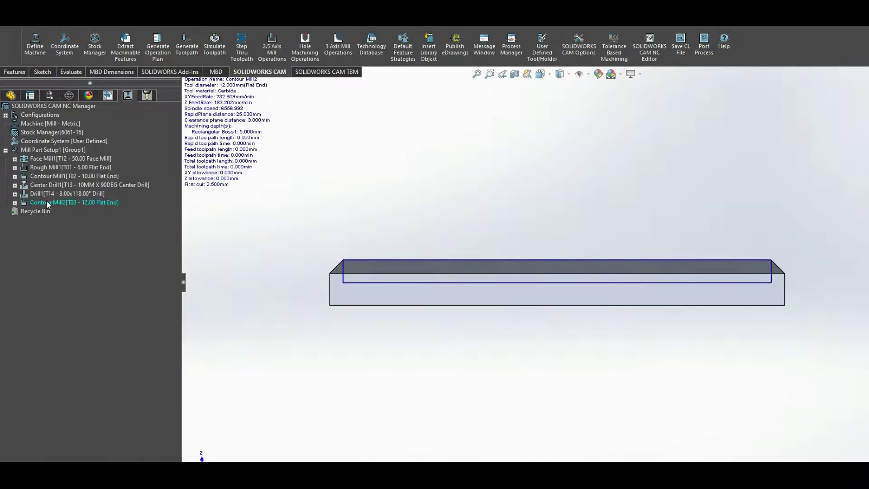
{"action": "right_click", "coordinate": [48, 204]}
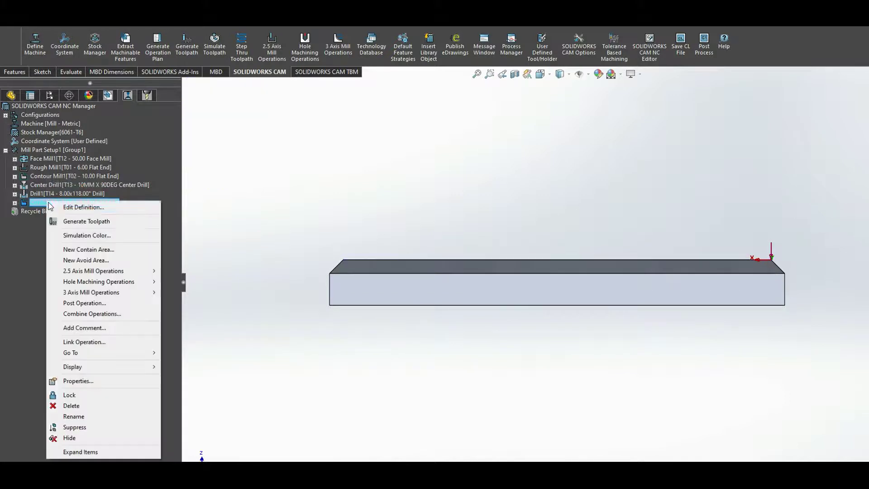
{"action": "left_click", "coordinate": [63, 207]}
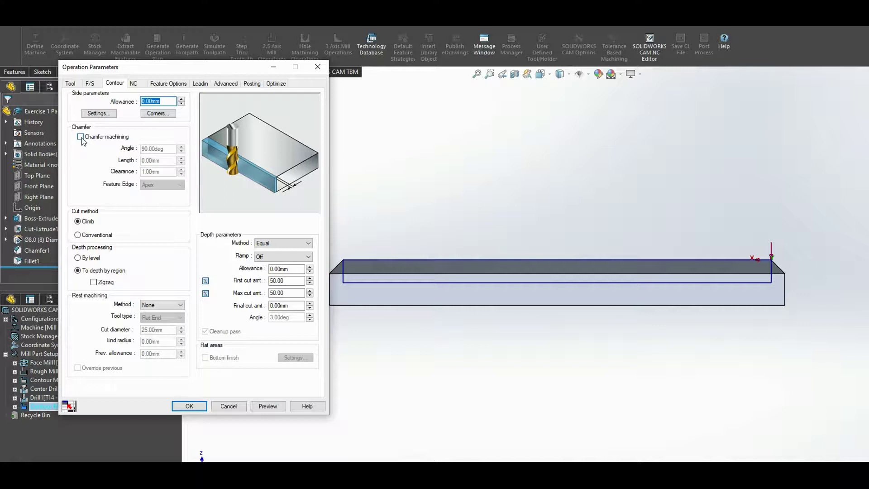
{"action": "left_click", "coordinate": [80, 137]}
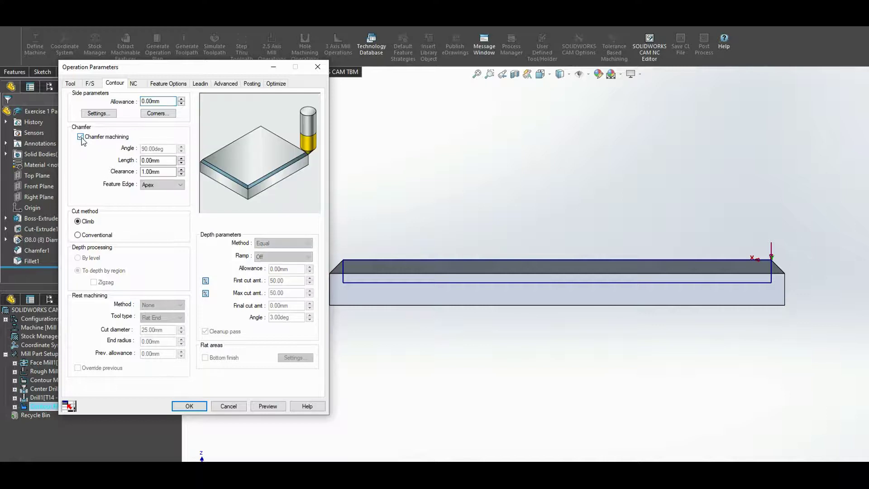
{"action": "left_click", "coordinate": [155, 160]}
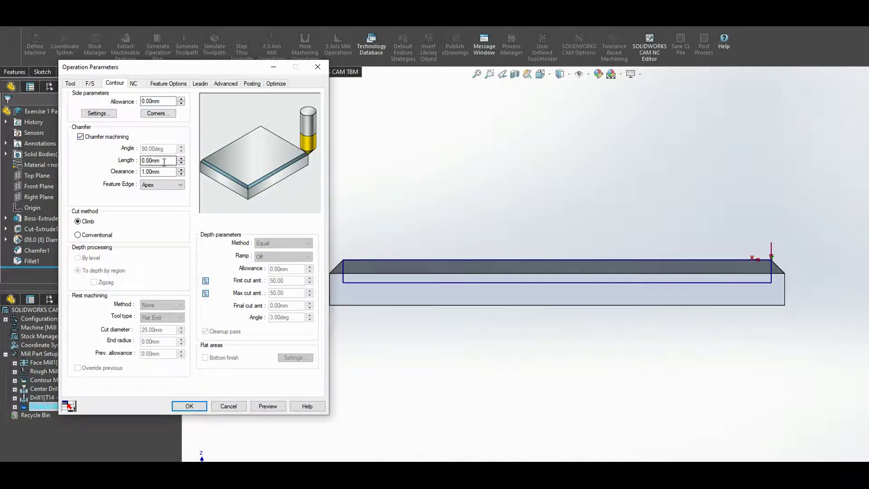
Open the contour mill operation's tool crib and compare its tool list with and without the filter applied.
{"action": "left_click", "coordinate": [70, 84]}
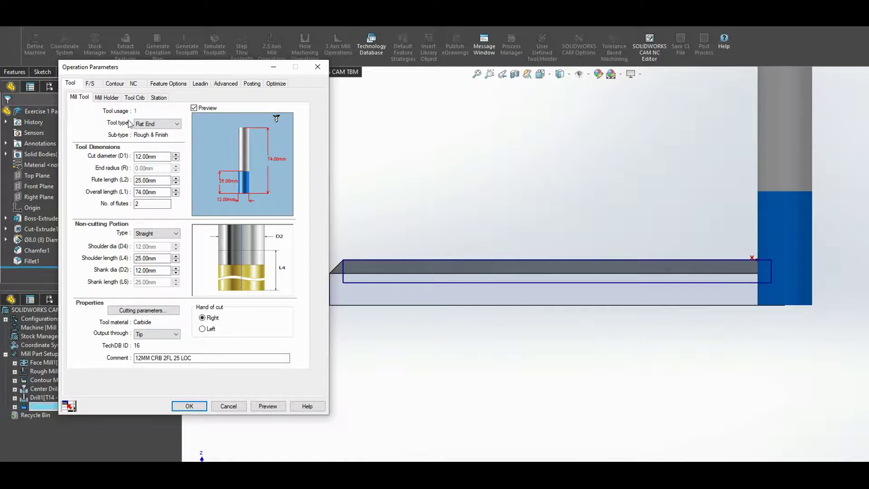
{"action": "left_click", "coordinate": [147, 124]}
{"action": "left_click", "coordinate": [149, 133]}
{"action": "left_click", "coordinate": [131, 99]}
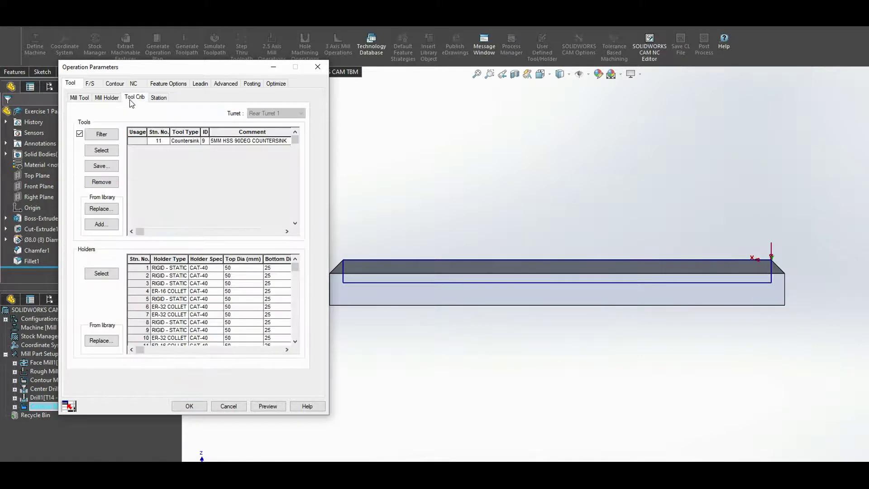
{"action": "left_click", "coordinate": [97, 135]}
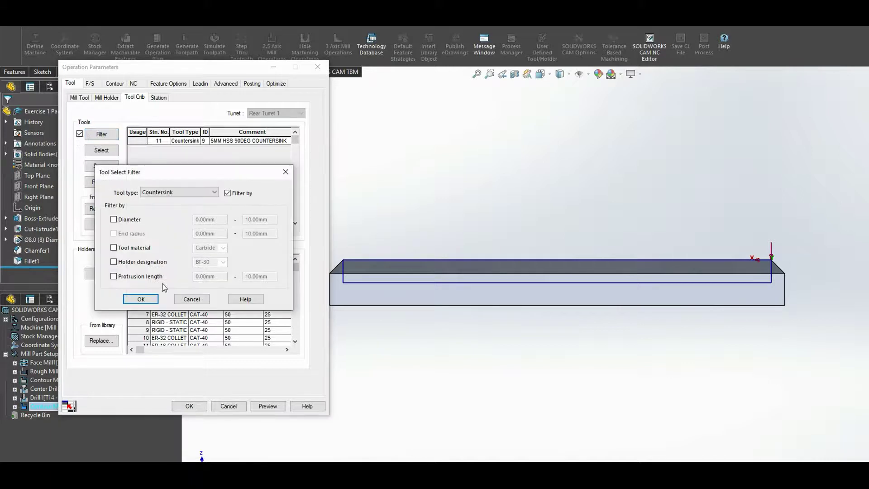
{"action": "left_click", "coordinate": [190, 299]}
{"action": "left_click", "coordinate": [79, 134]}
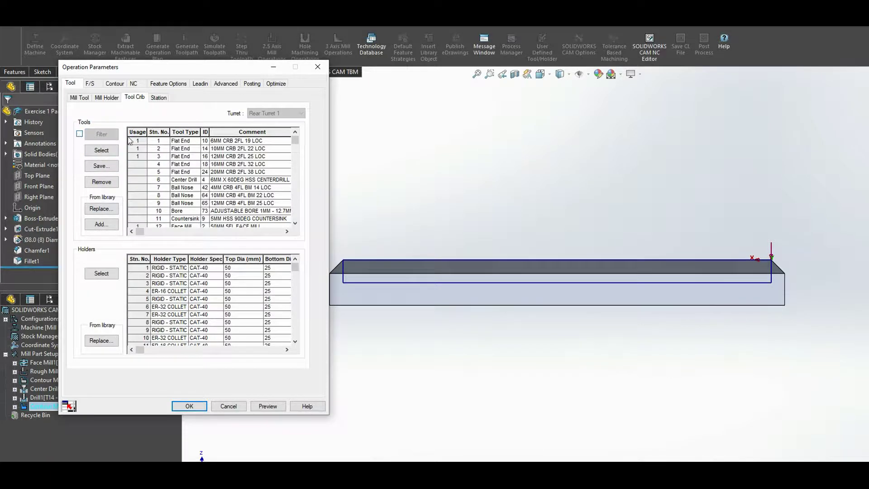
{"action": "left_click", "coordinate": [80, 134]}
Filter the operation's tool crib by the Countersink tool type, without limiting diameter or tool material.
{"action": "left_click", "coordinate": [99, 136]}
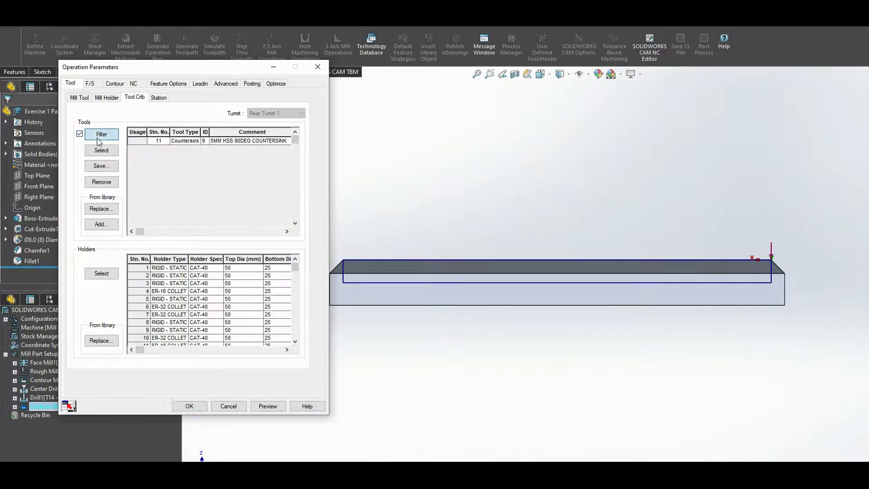
{"action": "left_click", "coordinate": [205, 195]}
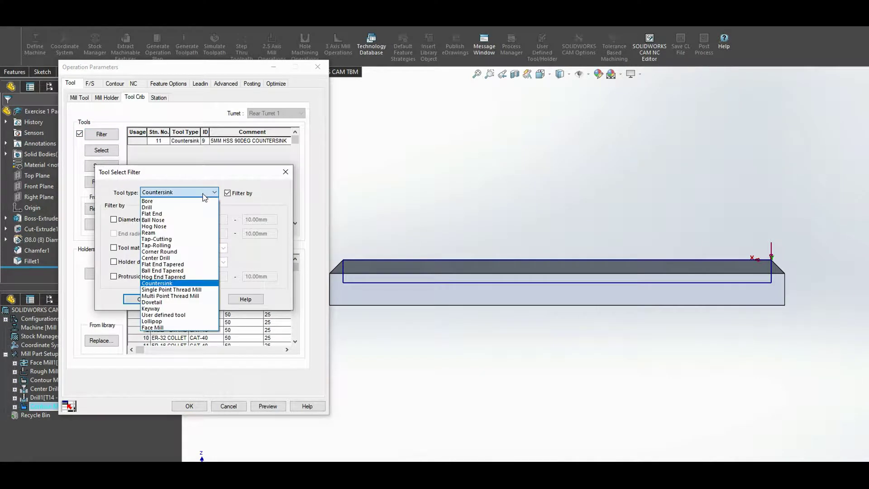
{"action": "left_click", "coordinate": [206, 193]}
{"action": "left_click", "coordinate": [228, 194]}
{"action": "left_click", "coordinate": [228, 194]}
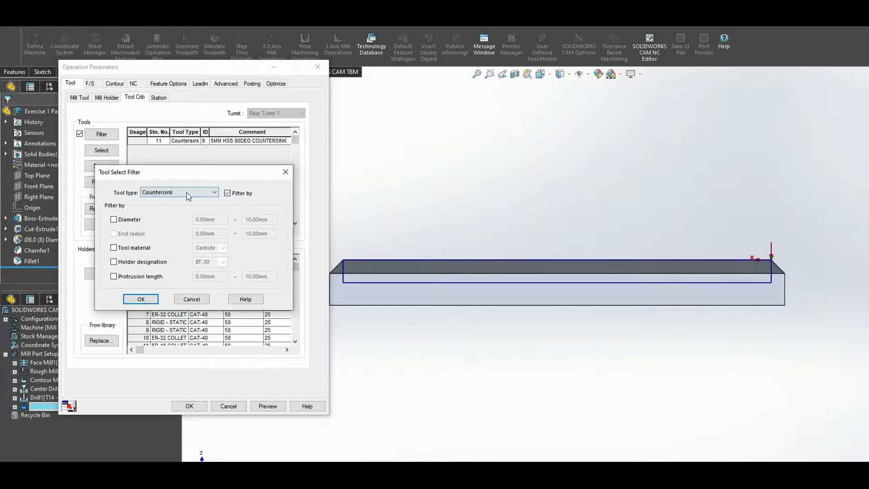
{"action": "left_click", "coordinate": [178, 192]}
{"action": "left_click", "coordinate": [179, 192]}
{"action": "left_click", "coordinate": [141, 303]}
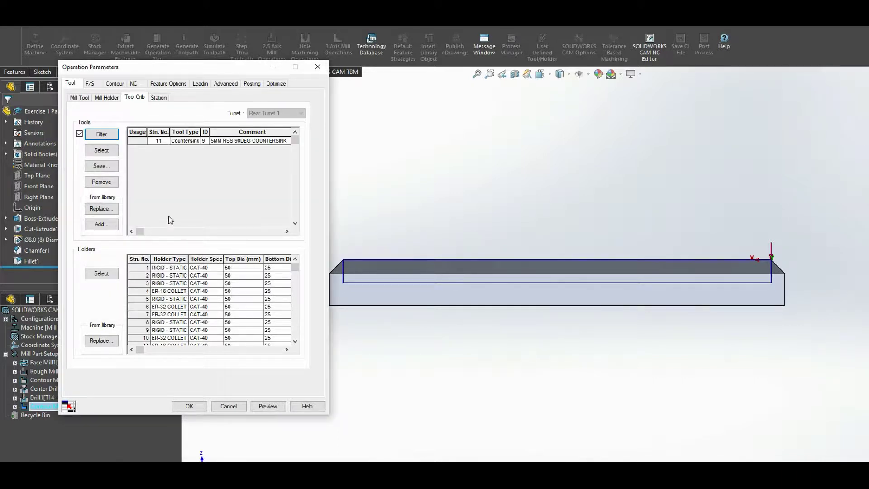
Compare the 8, 10 and 12 mm countersinks in the tool library and add the 10MM X 90DEG countersink to the tool crib.
{"action": "left_click", "coordinate": [100, 224]}
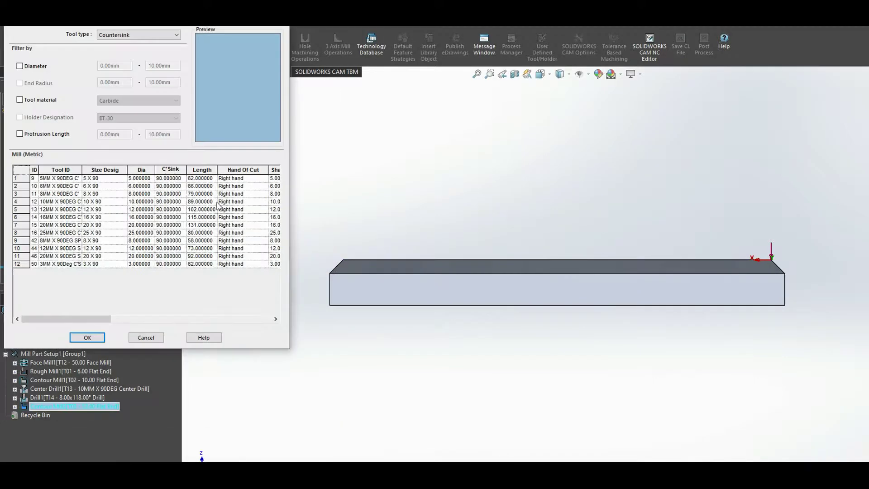
{"action": "scroll", "coordinate": [63, 194], "scroll_direction": "right", "scroll_amount": 5}
{"action": "scroll", "coordinate": [63, 194], "scroll_direction": "left", "scroll_amount": 5}
{"action": "left_click", "coordinate": [59, 195]}
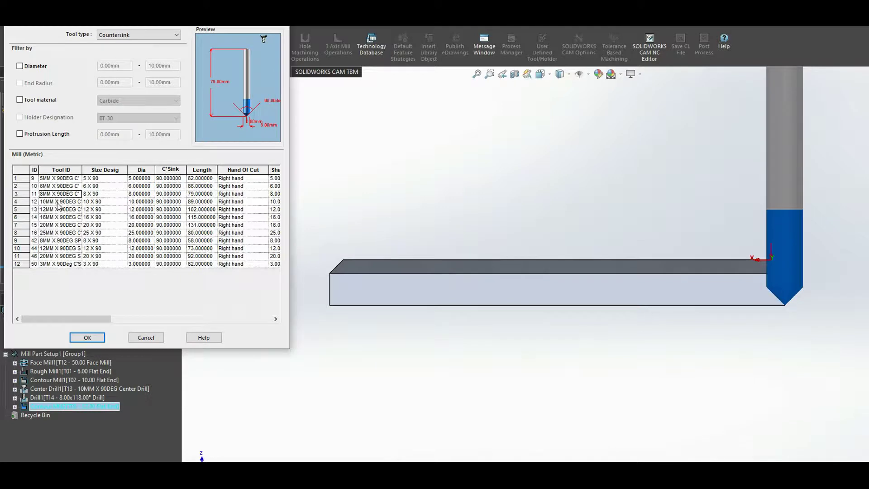
{"action": "left_click", "coordinate": [58, 204]}
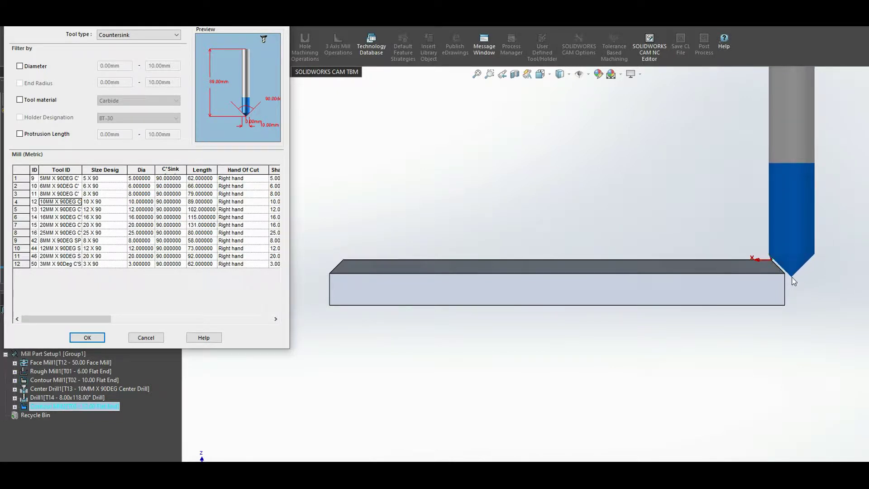
{"action": "left_click", "coordinate": [49, 208]}
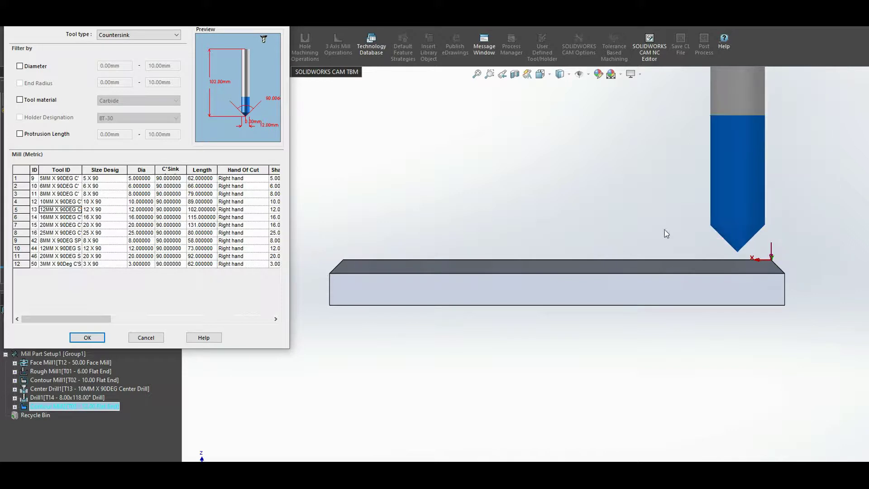
{"action": "left_click", "coordinate": [58, 203]}
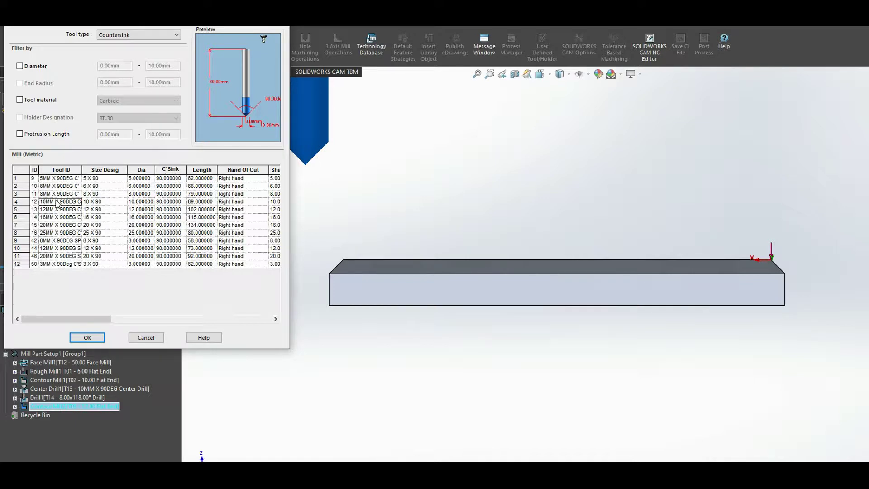
{"action": "left_click", "coordinate": [57, 204]}
{"action": "left_click", "coordinate": [20, 203]}
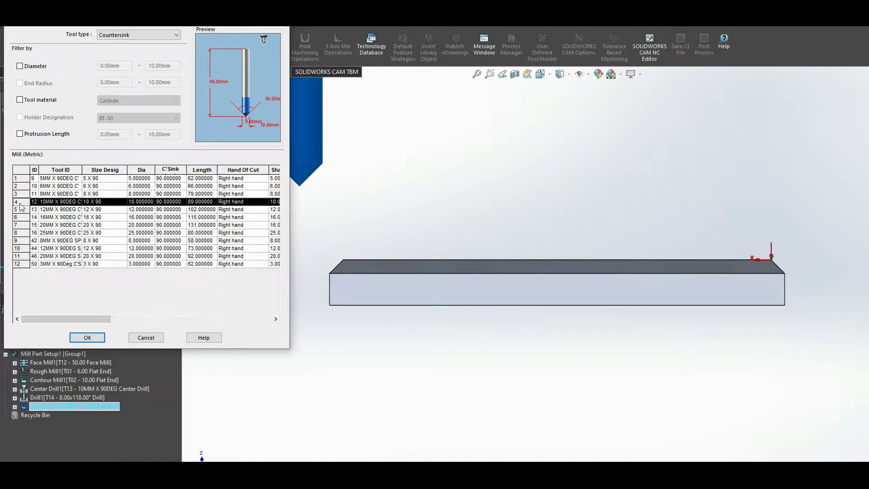
{"action": "left_click", "coordinate": [81, 338]}
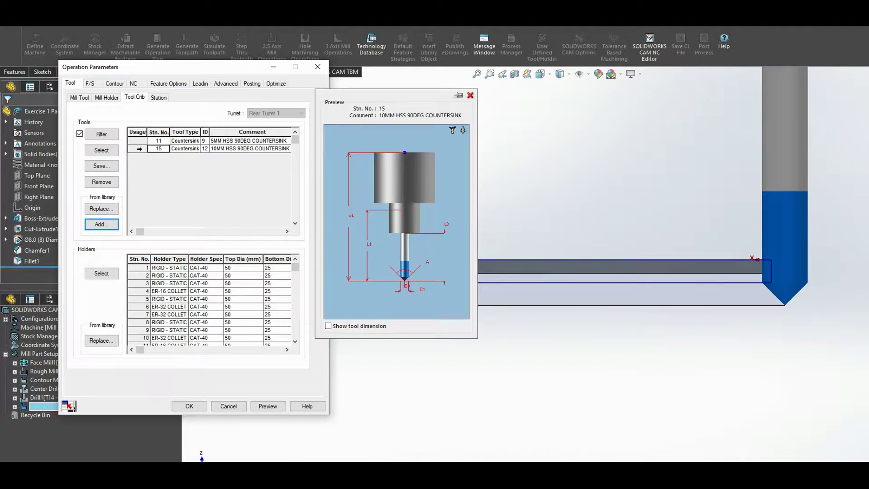
Assign the 10MM HSS 90DEG countersink to the contour mill operation, replacing its holder too, and review the tool's dimensions and feeds.
{"action": "left_click", "coordinate": [138, 148]}
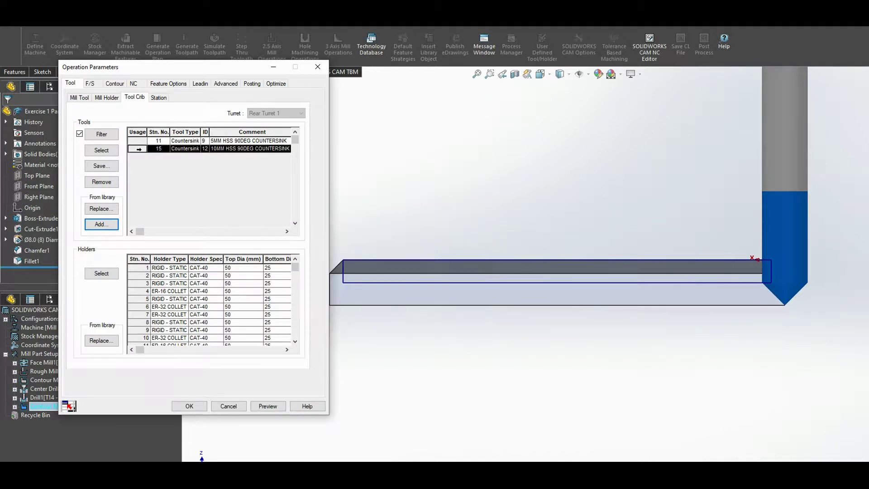
{"action": "left_click", "coordinate": [102, 151]}
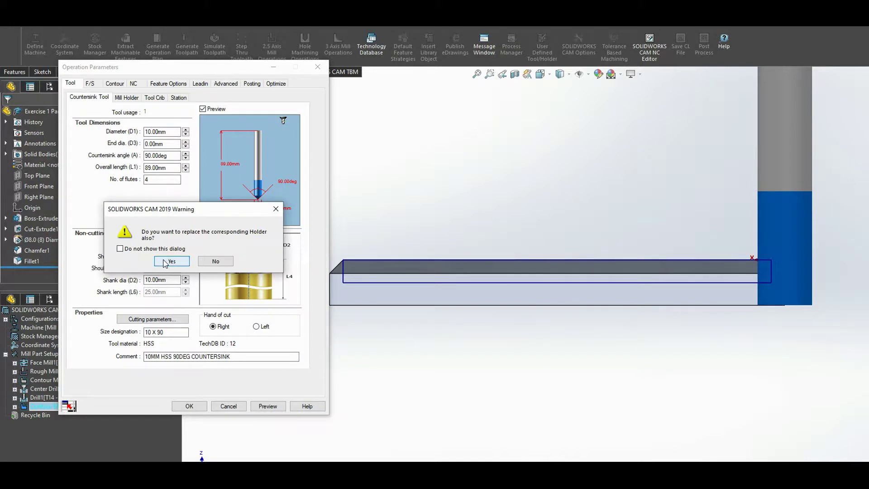
{"action": "left_click", "coordinate": [169, 262]}
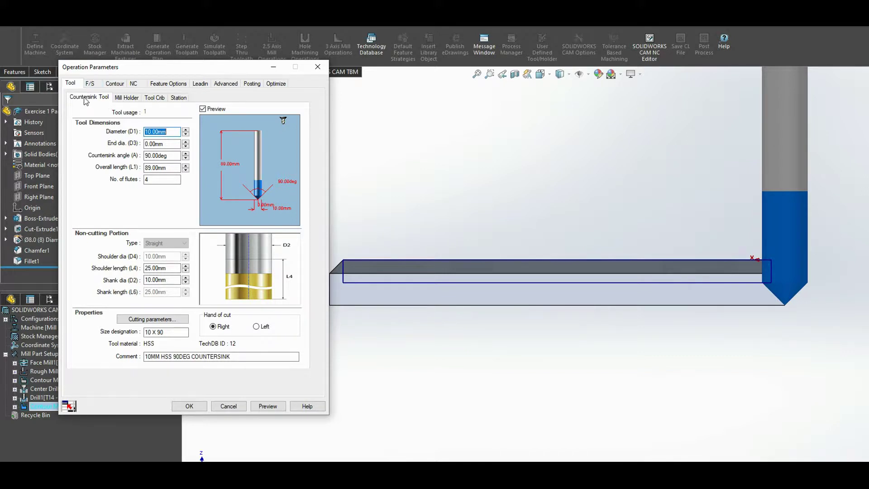
{"action": "left_click", "coordinate": [85, 100]}
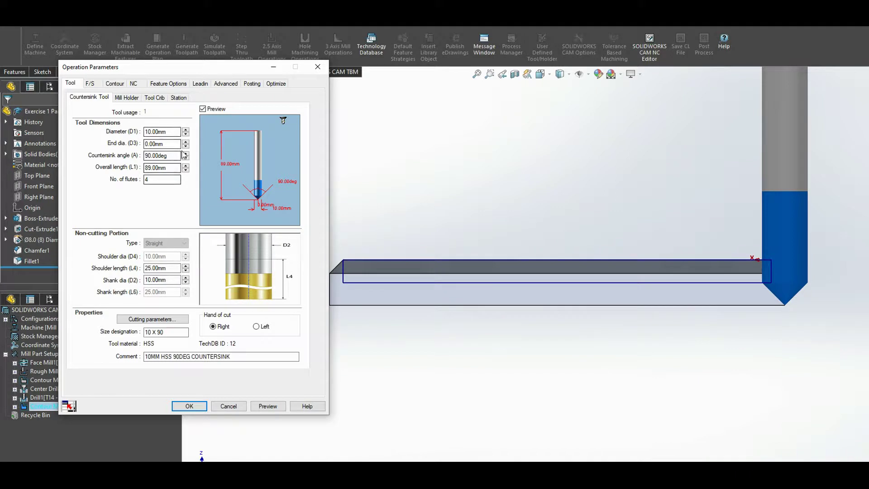
{"action": "left_click", "coordinate": [95, 88]}
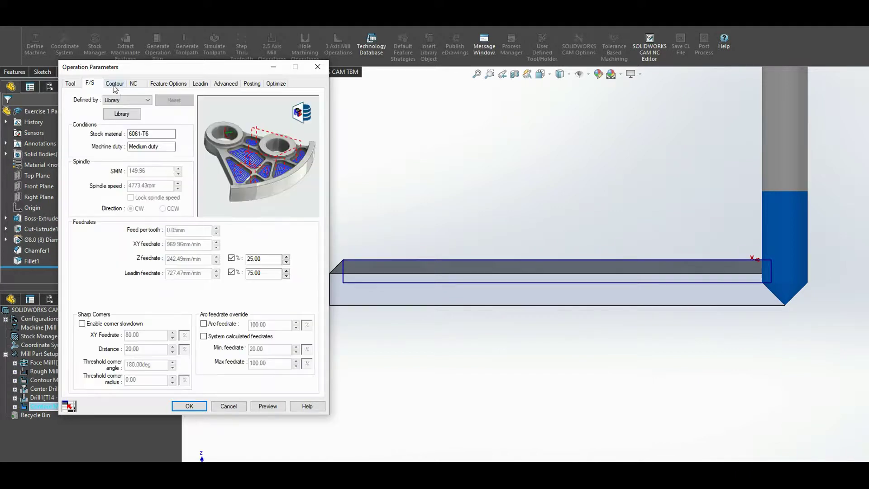
Set the chamfer length to 3 mm in the operation's contour parameters, keeping chamfer machining enabled.
{"action": "left_click", "coordinate": [115, 83]}
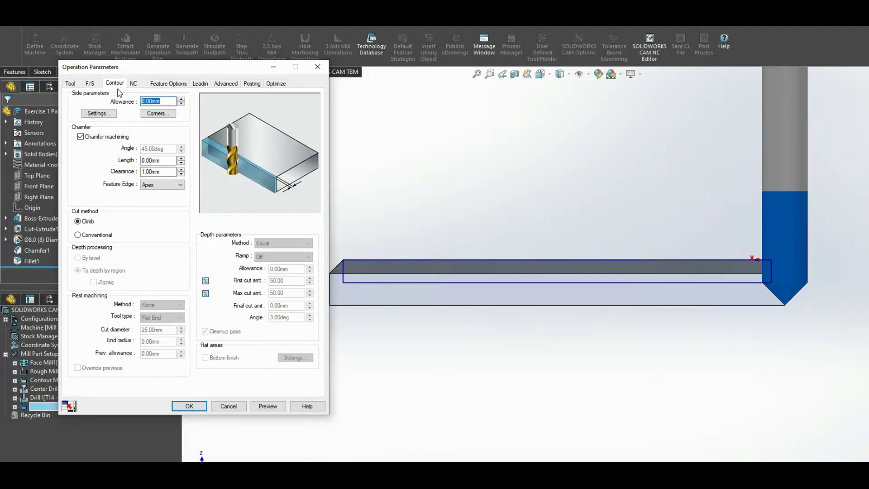
{"action": "left_click", "coordinate": [81, 137]}
{"action": "left_click", "coordinate": [81, 136]}
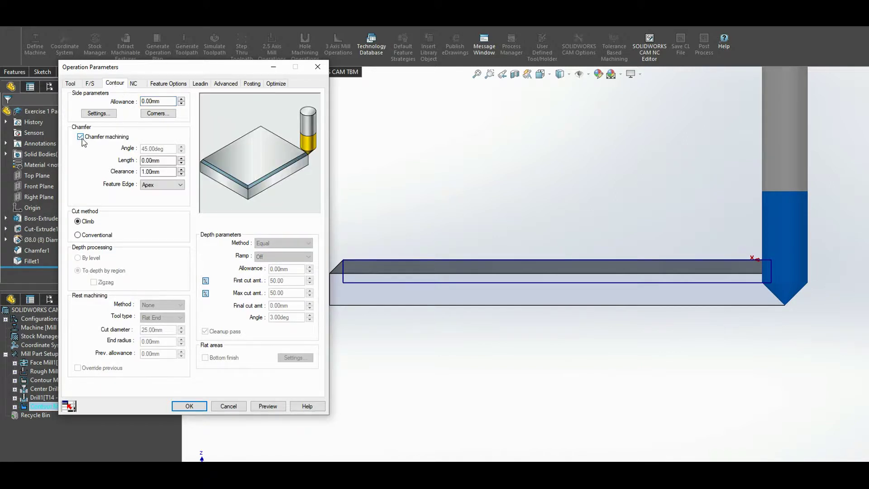
{"action": "left_click", "coordinate": [162, 161]}
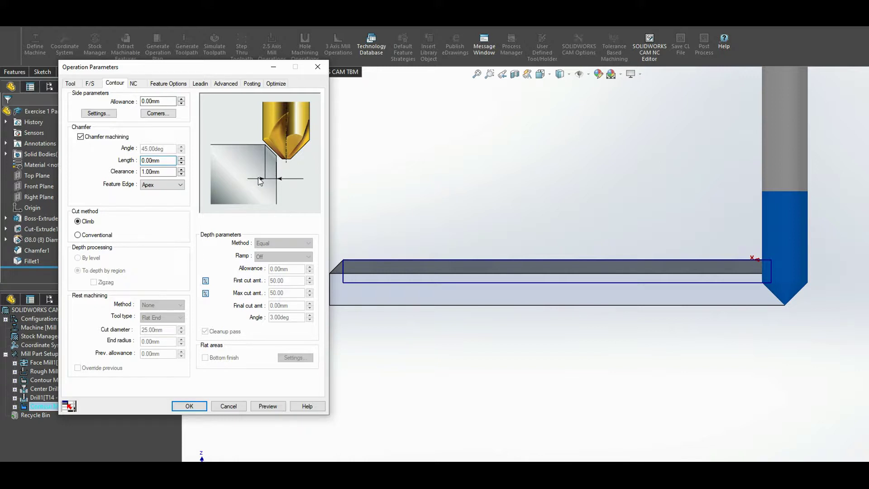
{"action": "scroll", "coordinate": [398, 264], "scroll_direction": "up", "scroll_amount": 3}
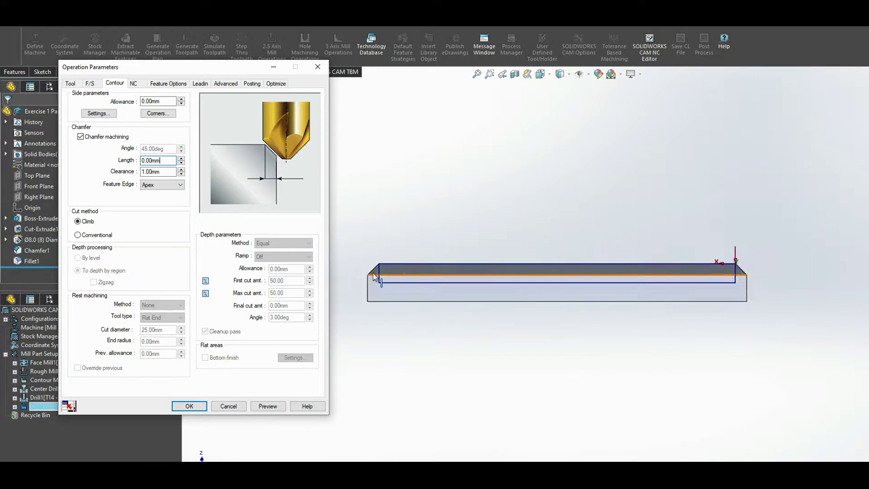
{"action": "scroll", "coordinate": [417, 277], "scroll_direction": "down", "scroll_amount": 3}
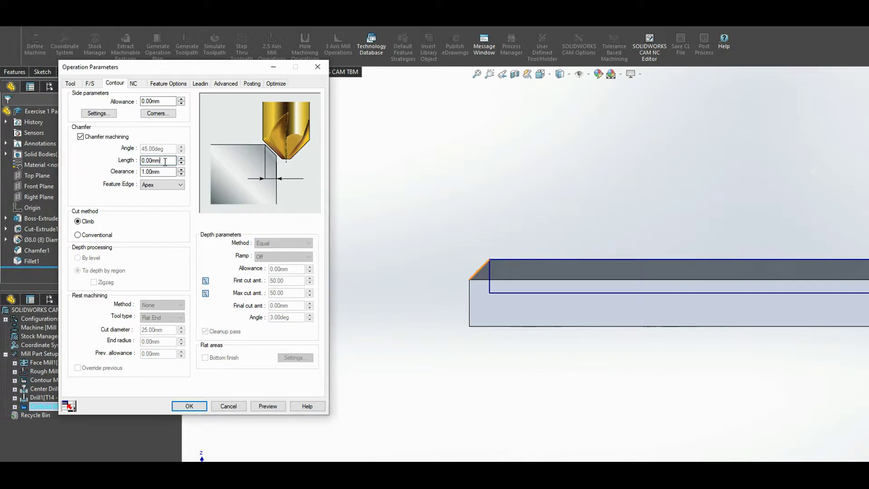
{"action": "left_click_drag", "start_coordinate": [160, 161], "coordinate": [110, 162]}
{"action": "type", "text": "3"}
{"action": "left_click", "coordinate": [164, 172]}
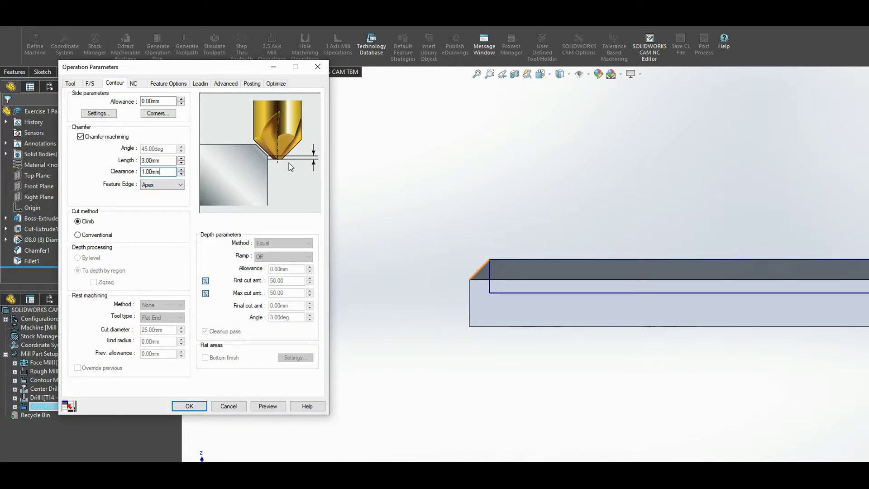
Compare the Apex and Outer edge options for the chamfer's feature edge and choose Outer edge.
{"action": "left_click", "coordinate": [160, 185]}
{"action": "left_click", "coordinate": [155, 201]}
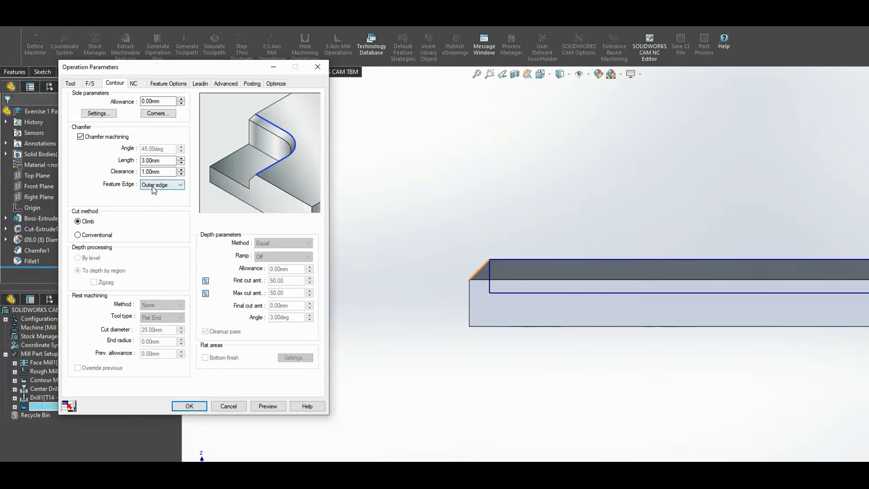
{"action": "left_click", "coordinate": [156, 185]}
{"action": "left_click", "coordinate": [152, 197]}
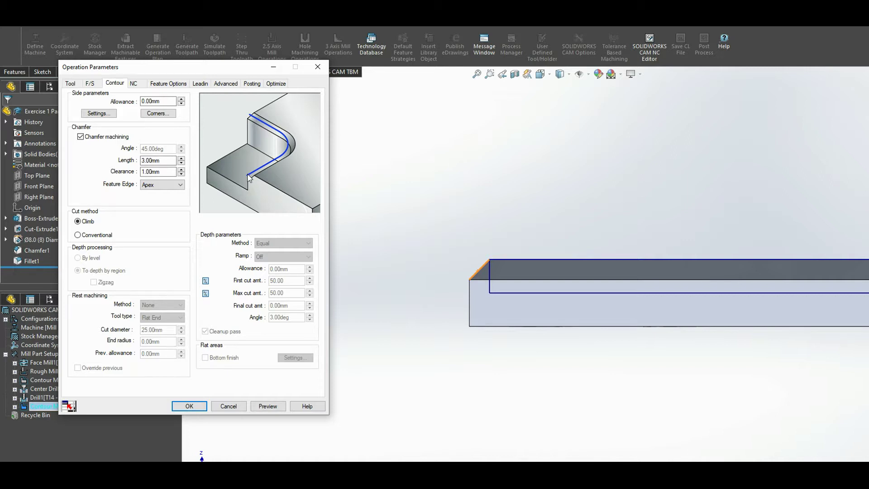
{"action": "left_click", "coordinate": [174, 186]}
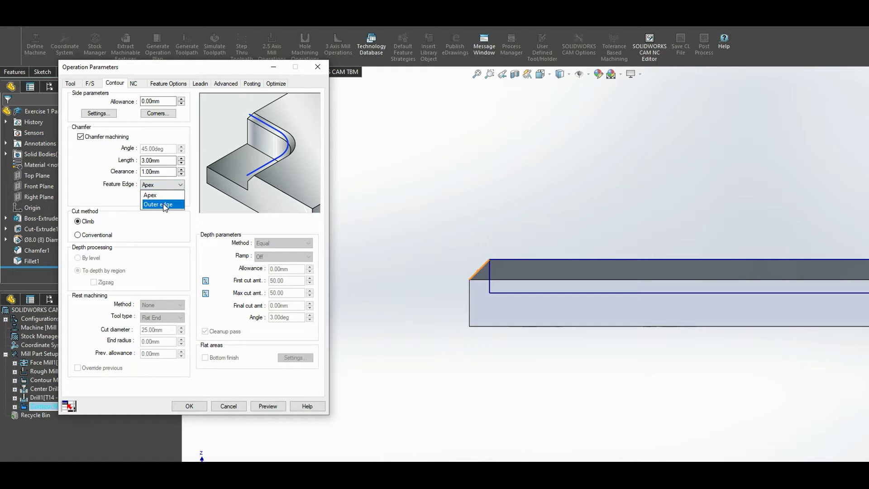
{"action": "left_click", "coordinate": [166, 203]}
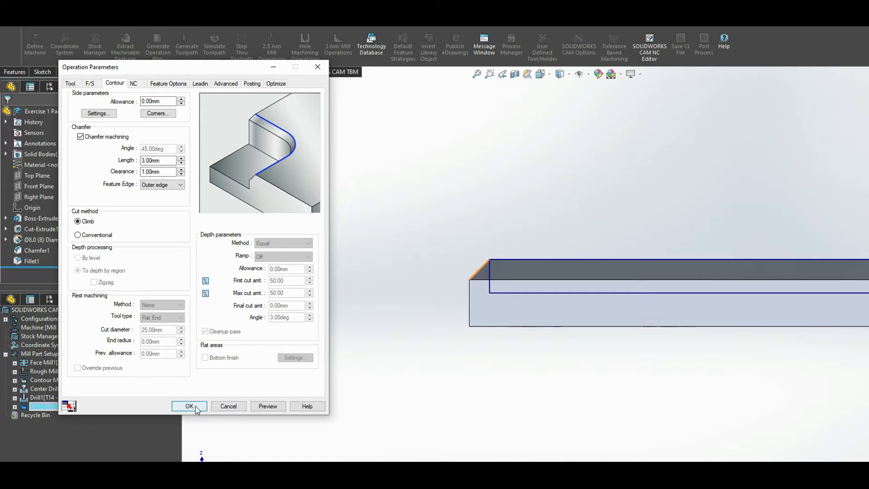
Preview the chamfer toolpath around the plate's top edge and accept the operation parameters.
{"action": "left_click", "coordinate": [271, 408]}
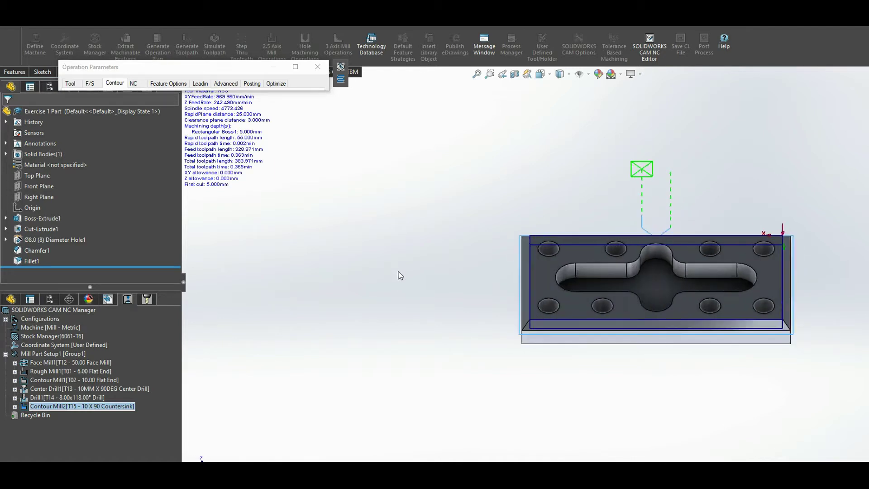
{"action": "mouse_move", "coordinate": [298, 72]}
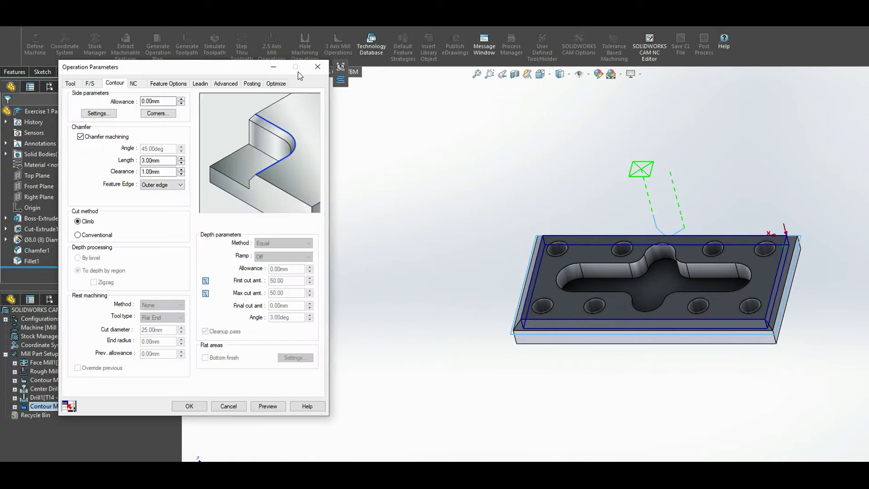
{"action": "left_click", "coordinate": [194, 406]}
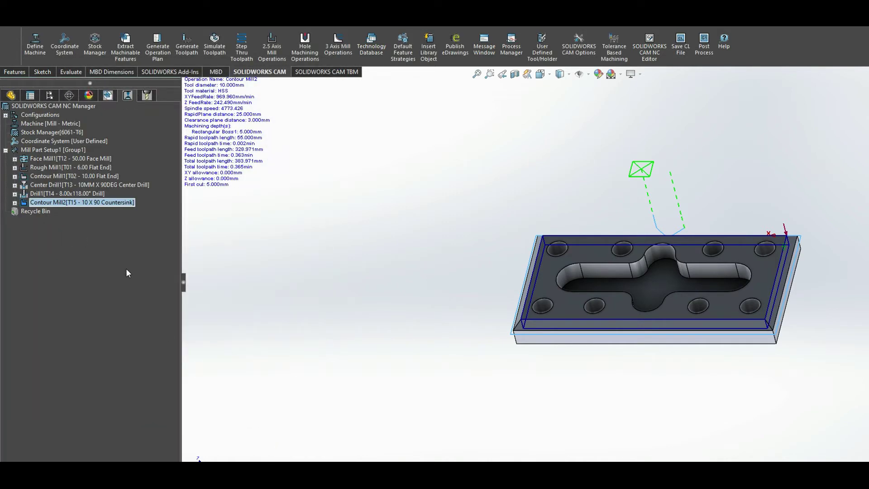
Simulate the toolpaths of the whole Mill Part Setup1, running through to the end.
{"action": "left_click", "coordinate": [67, 185]}
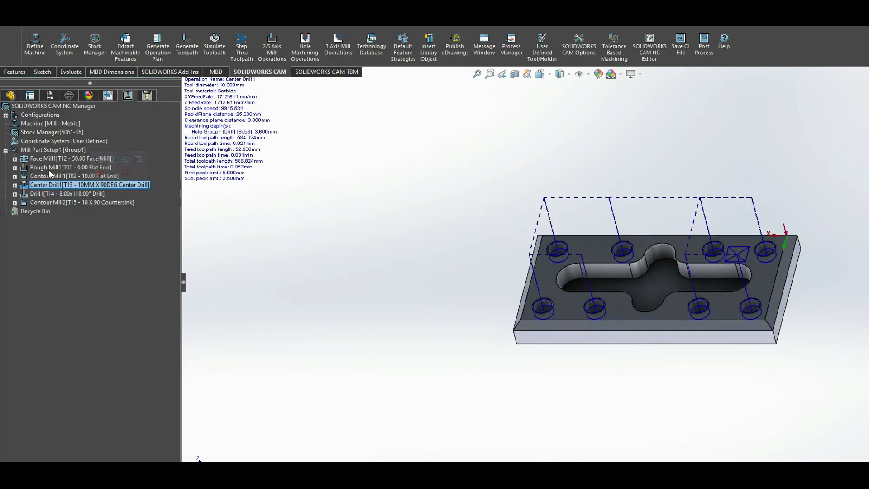
{"action": "right_click", "coordinate": [40, 151]}
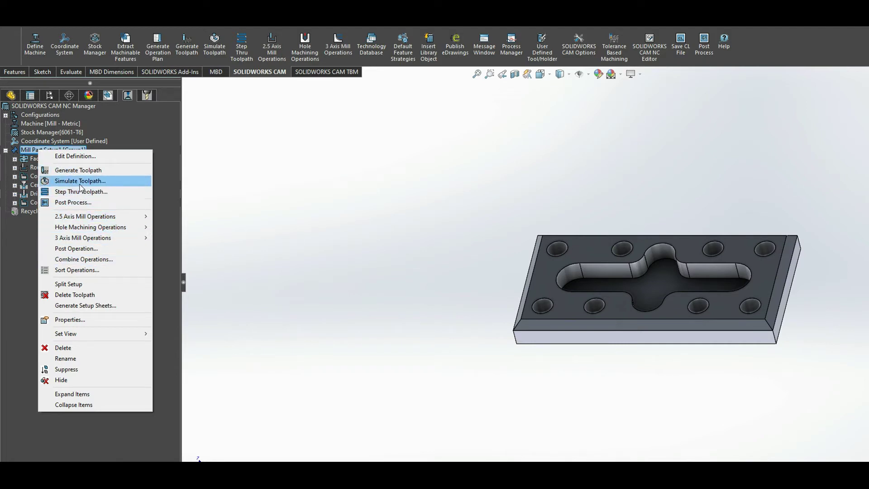
{"action": "left_click", "coordinate": [80, 184]}
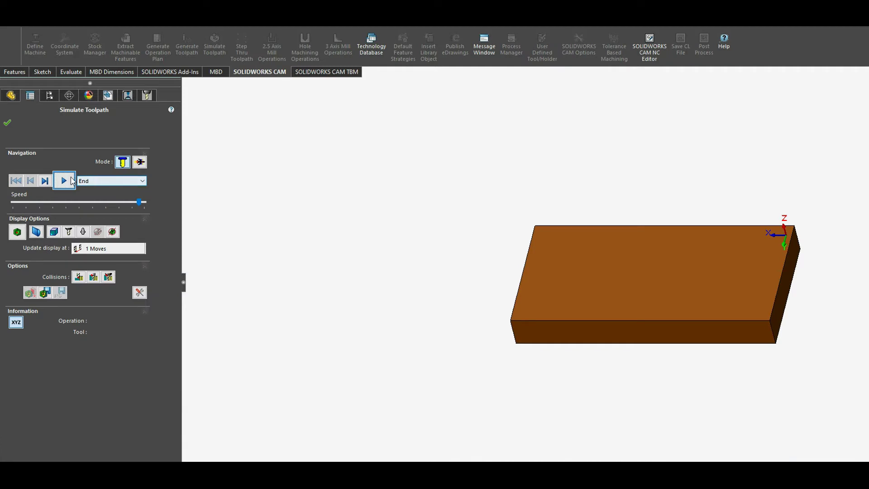
{"action": "left_click", "coordinate": [69, 182]}
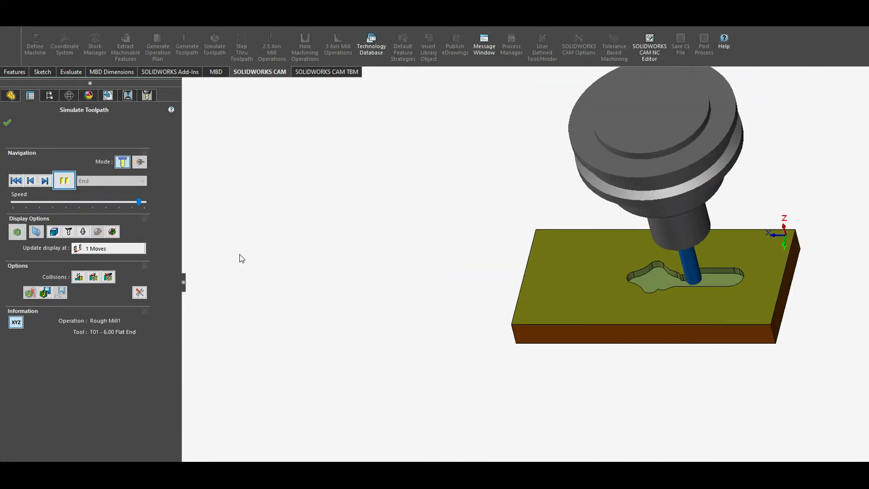